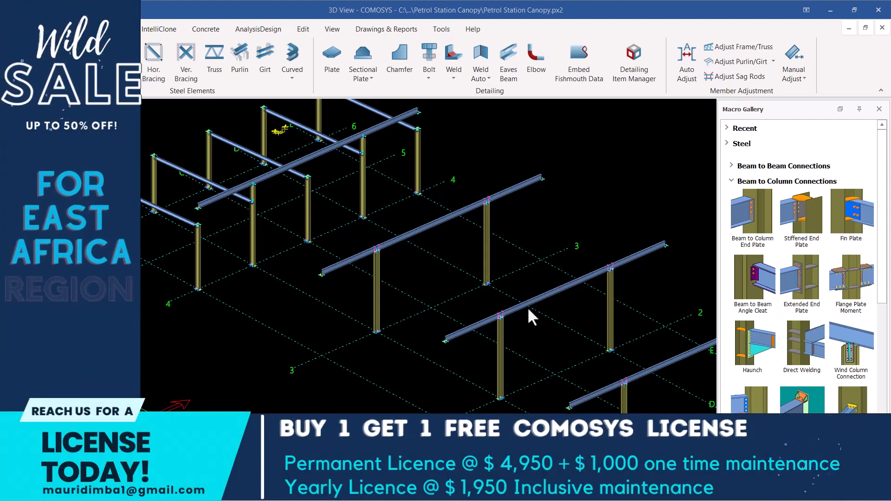
- Examine the existing bolted connection between a canopy beam and its column, checking the beam seating, stiffeners and bolts
scroll(283, 214, down, 3)
scroll(338, 169, up, 3)
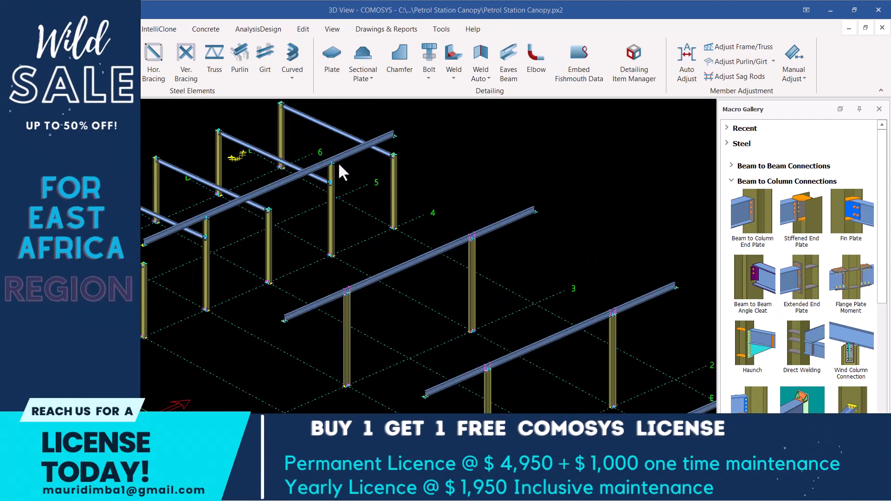
scroll(344, 205, down, 1)
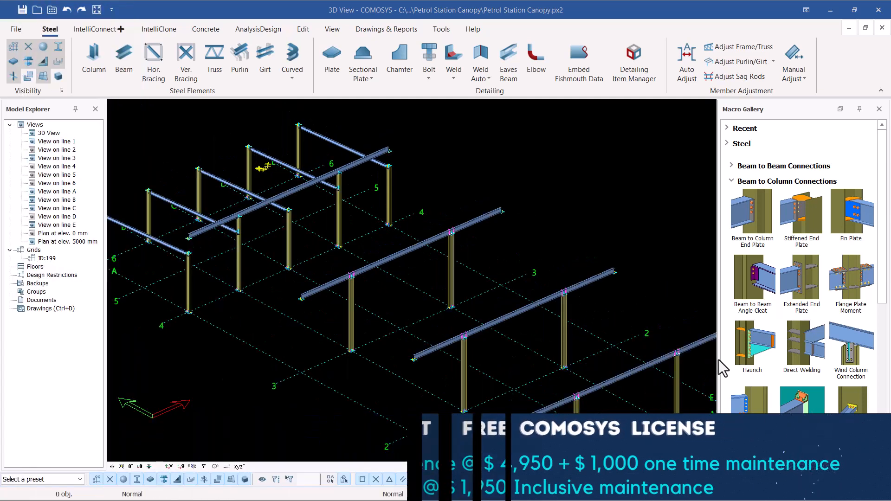
scroll(453, 237, up, 5)
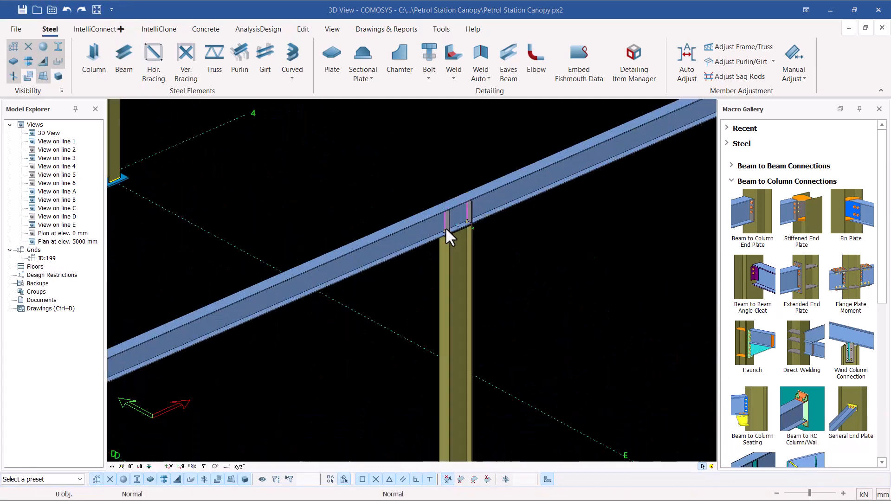
scroll(447, 229, up, 3)
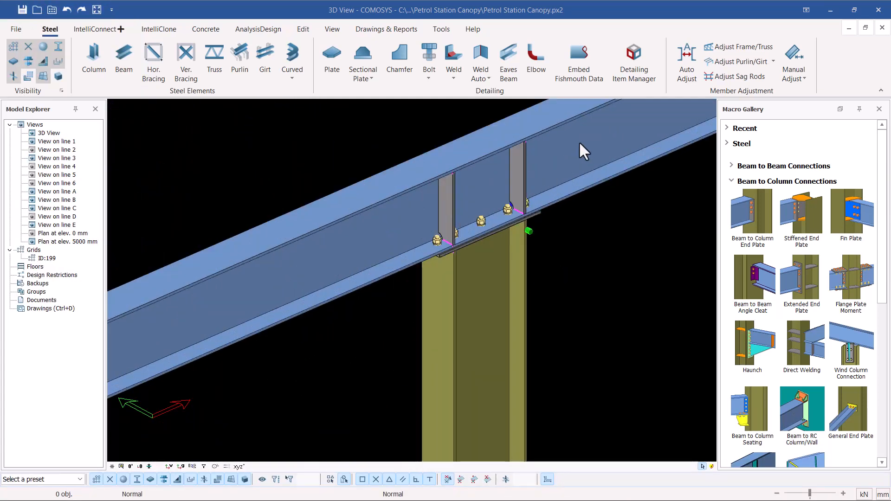
click(526, 213)
click(491, 265)
scroll(478, 188, down, 6)
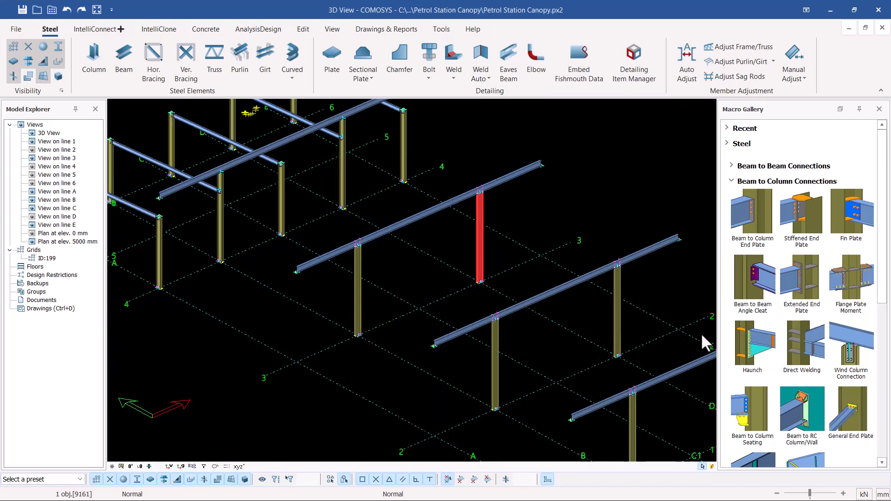
scroll(564, 319, down, 4)
scroll(599, 323, up, 4)
scroll(589, 296, down, 4)
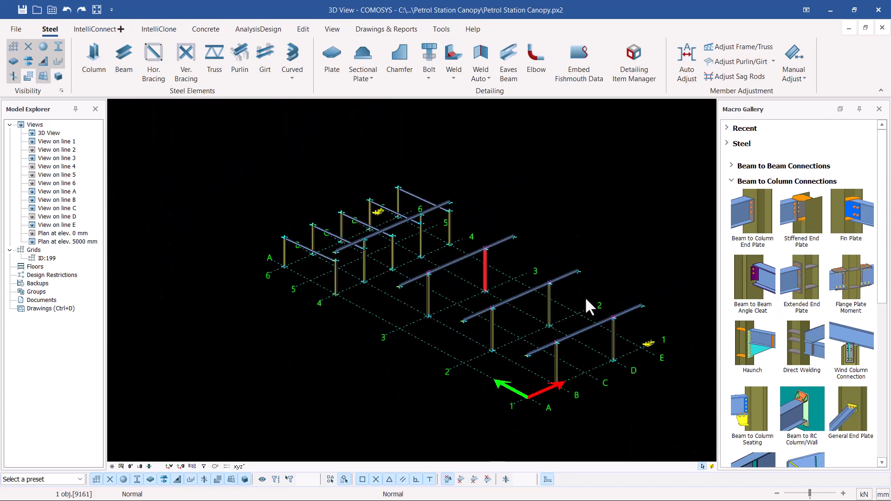
- Inspect the unconnected joint on grid line 4 at line D, picking the column and the beam resting above it
scroll(449, 235, up, 2)
scroll(448, 235, up, 5)
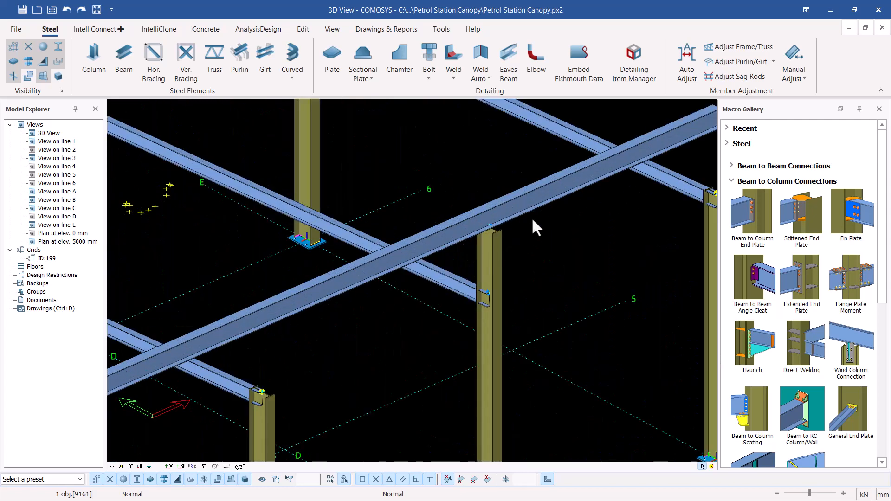
scroll(490, 224, up, 2)
click(467, 258)
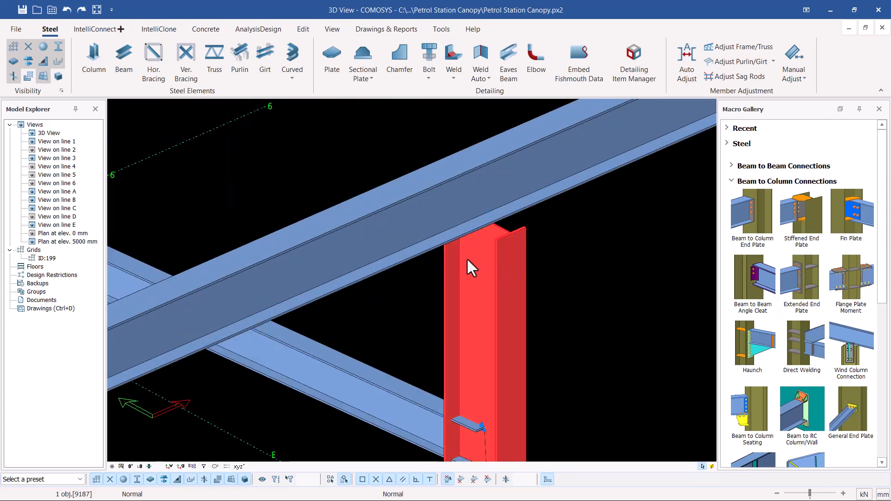
click(564, 245)
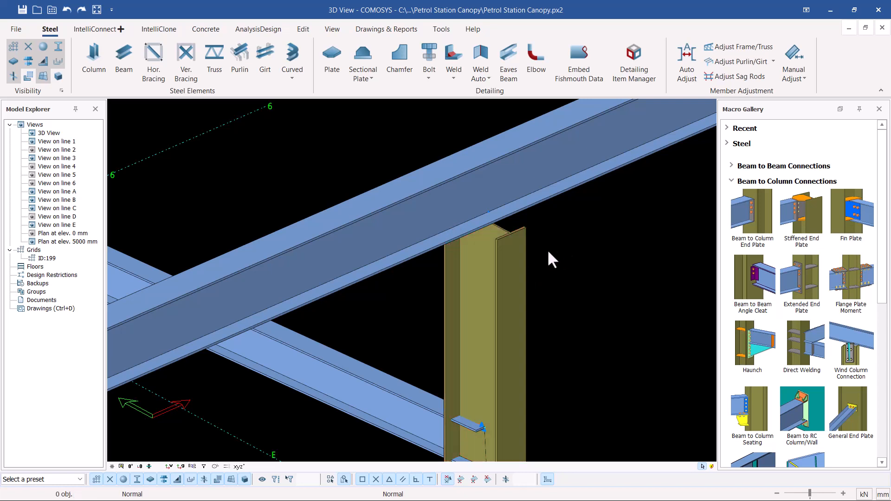
click(508, 259)
click(469, 197)
click(514, 270)
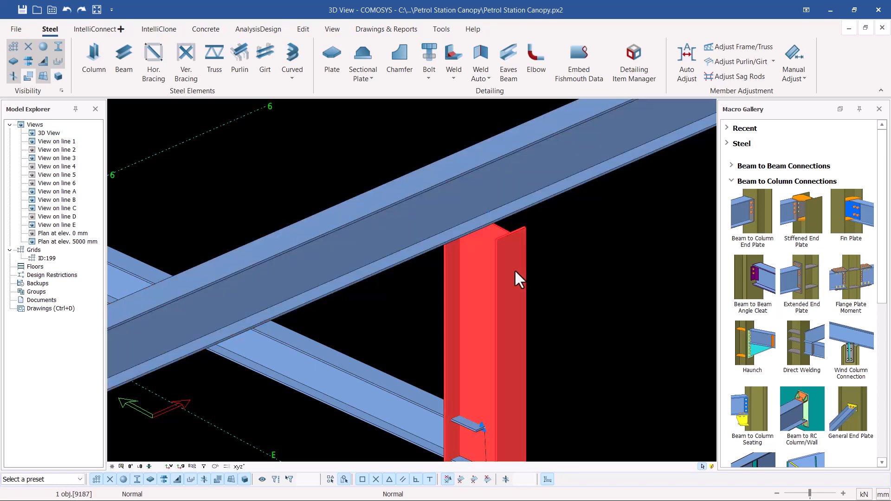
click(571, 249)
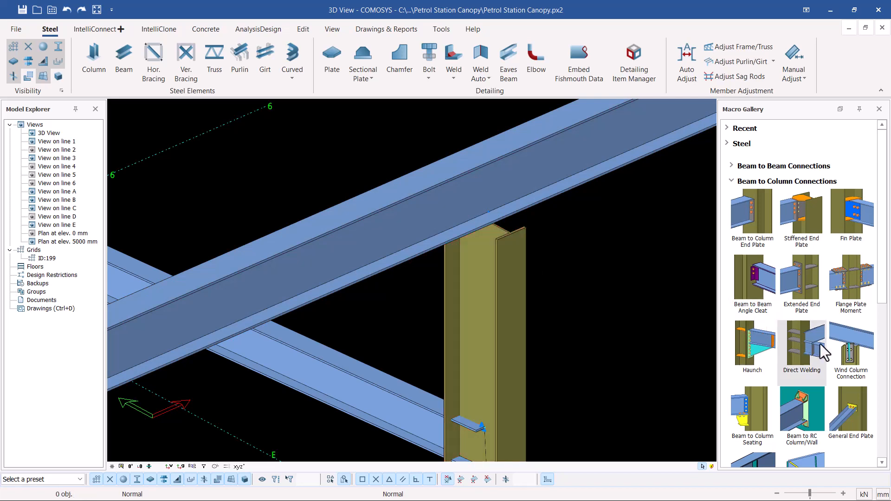
- Apply a Wind Column Connection between the long beam on grid line 4 and its column on line D
click(849, 348)
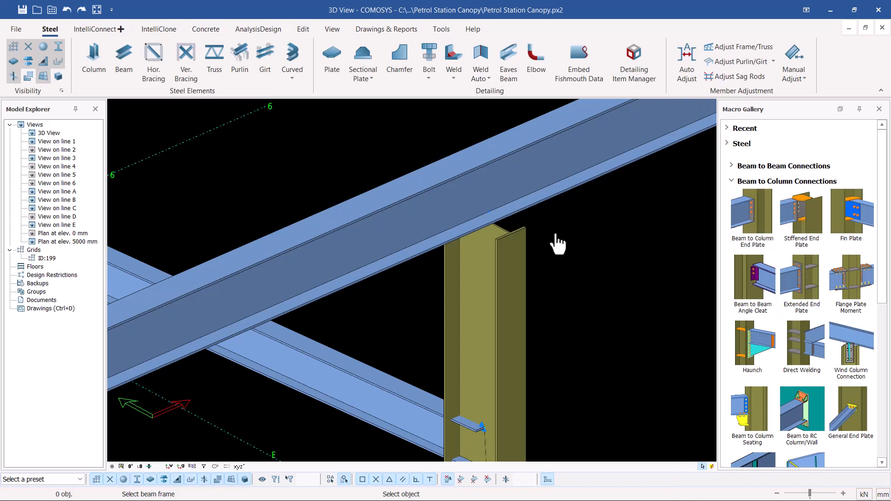
click(538, 206)
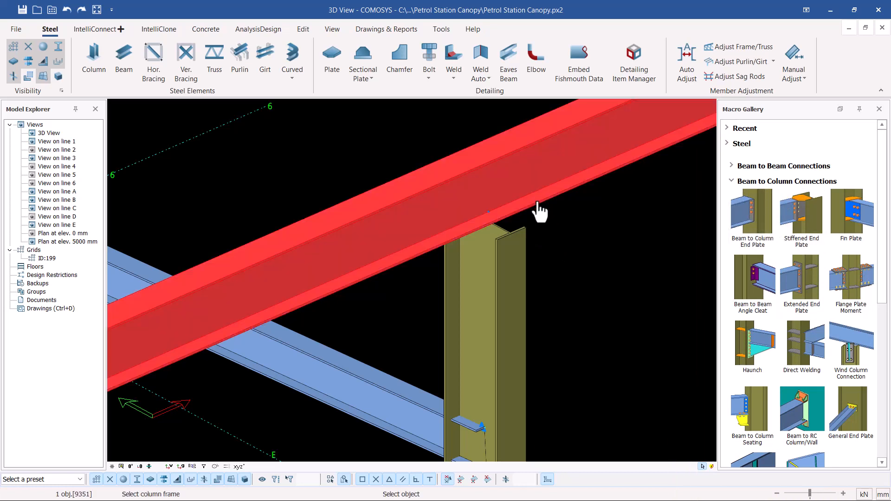
click(516, 269)
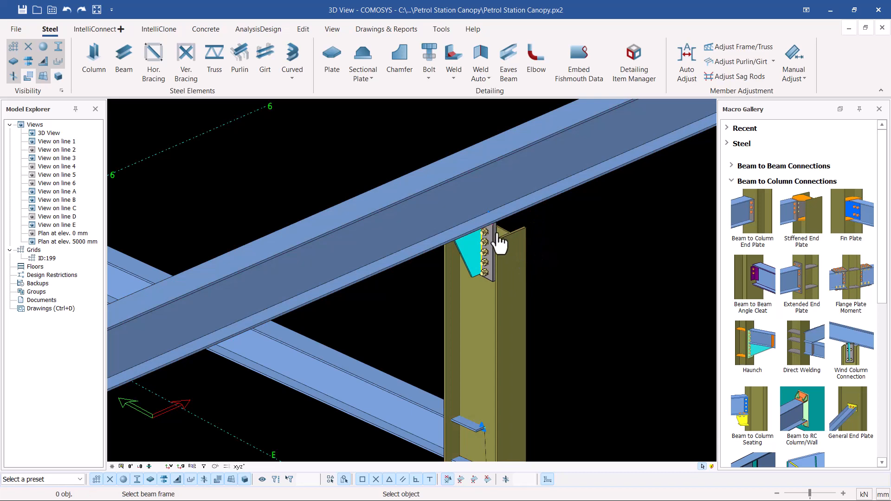
- Apply the same Wind Column Connection between the line 4 beam and its column on line B
scroll(500, 244, down, 6)
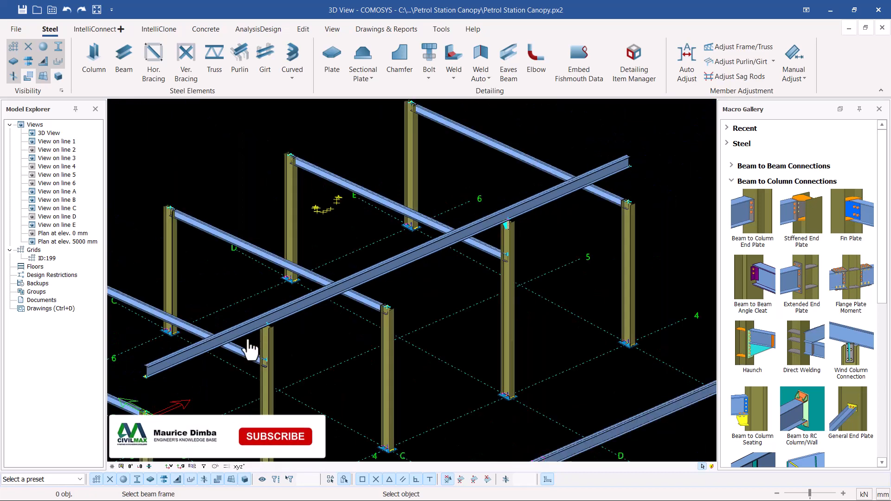
scroll(251, 348, up, 8)
click(343, 273)
click(314, 320)
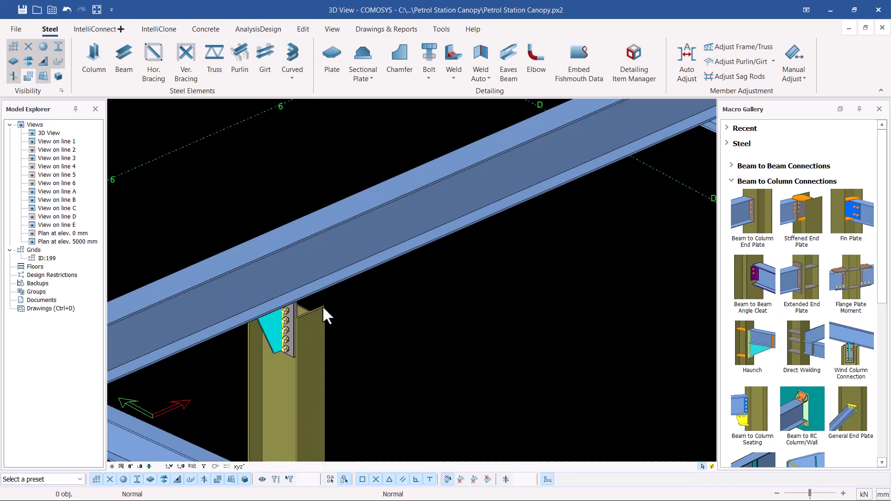
- Examine the line B connection's end plate, stiffener plate and bolts from the opposite side
click(283, 325)
middle_drag(283, 322, 322, 320)
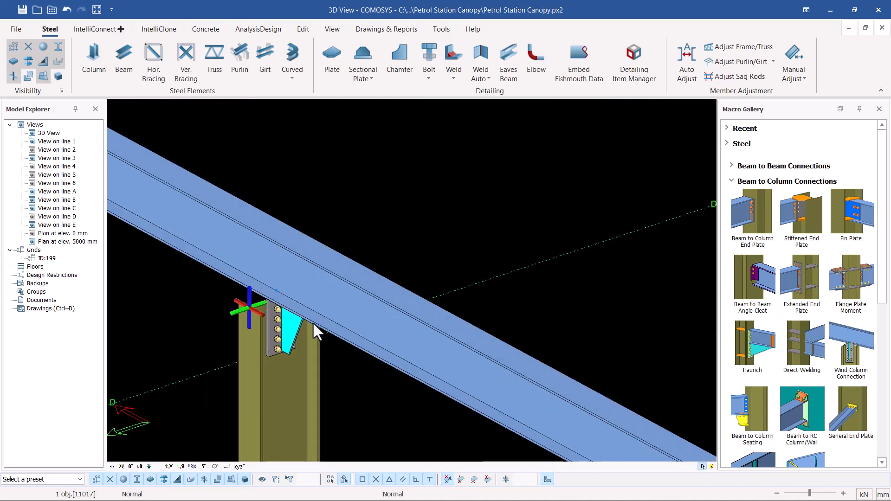
scroll(480, 245, down, 1)
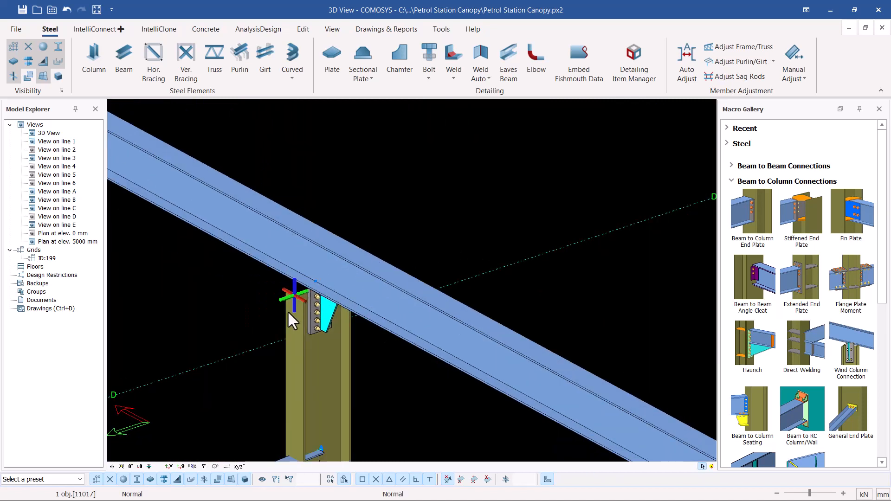
scroll(291, 310, up, 2)
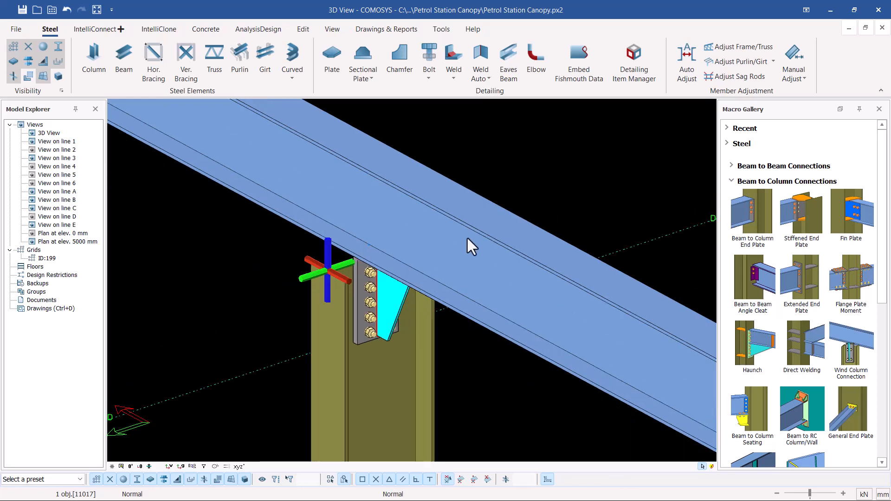
scroll(404, 288, up, 1)
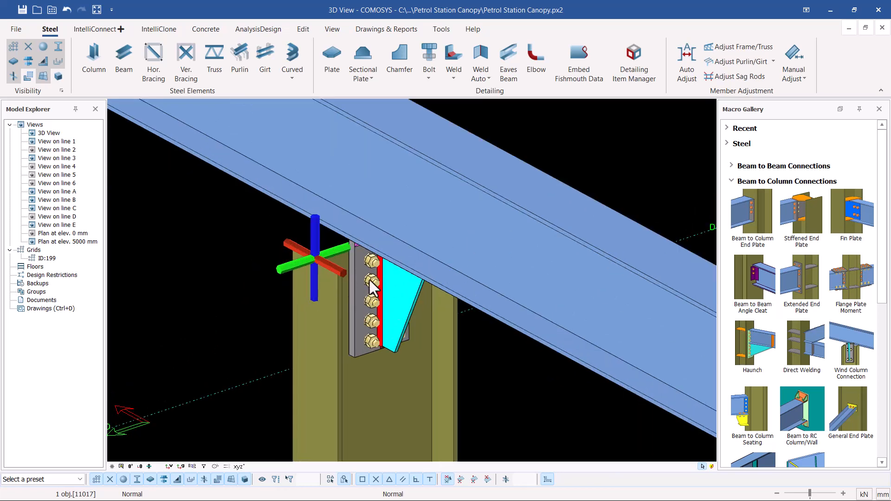
middle_drag(381, 310, 358, 297)
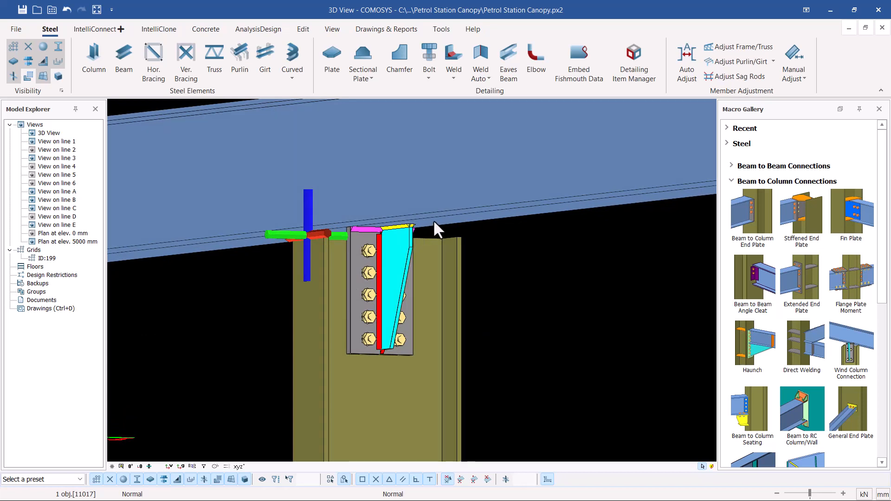
- Select the beam's assembly to check which connection parts belong to it, and clear the selection
click(418, 187)
right_click(419, 185)
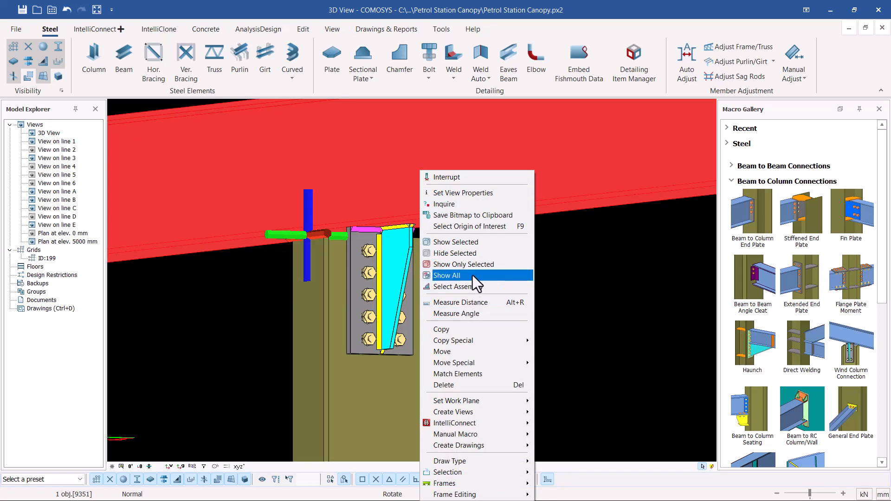
click(466, 288)
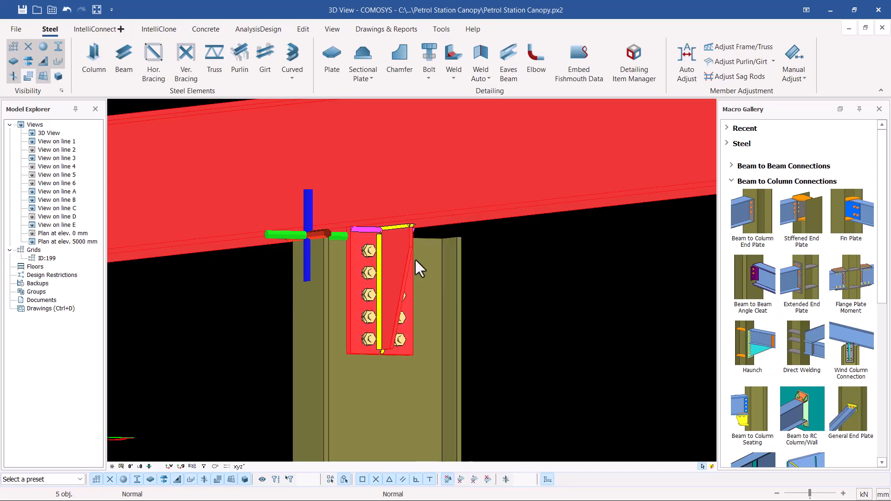
click(521, 253)
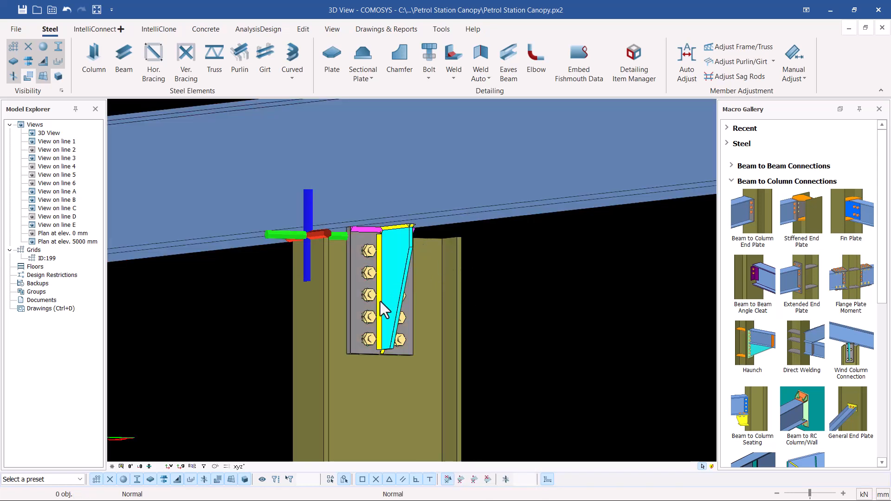
- Open the Wind Column Connection settings of the line B joint and keep the joint in view beside them
scroll(383, 242, up, 3)
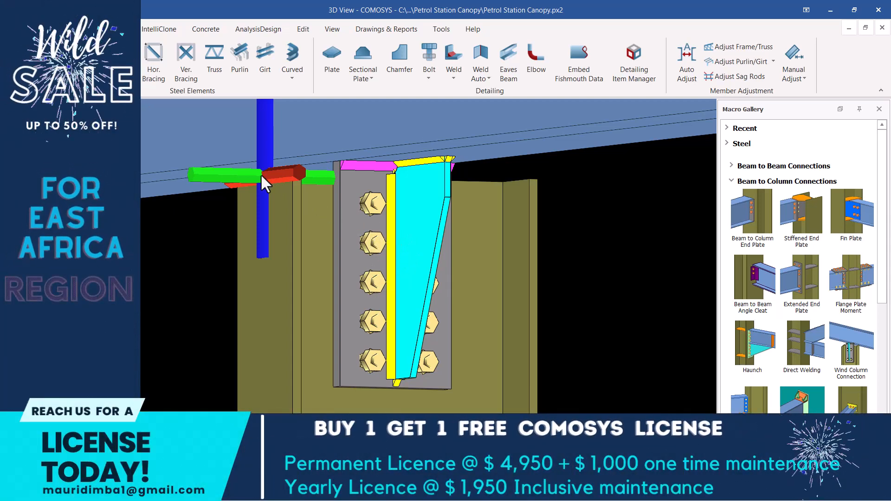
click(242, 176)
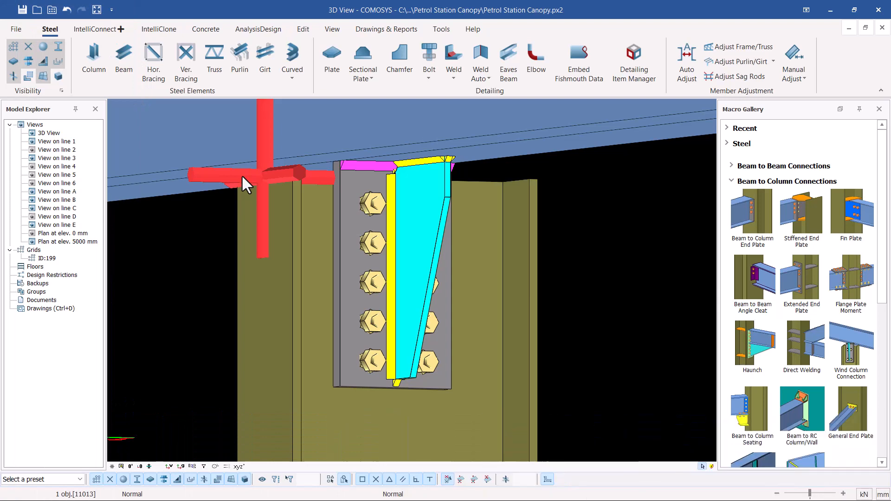
double_click(242, 174)
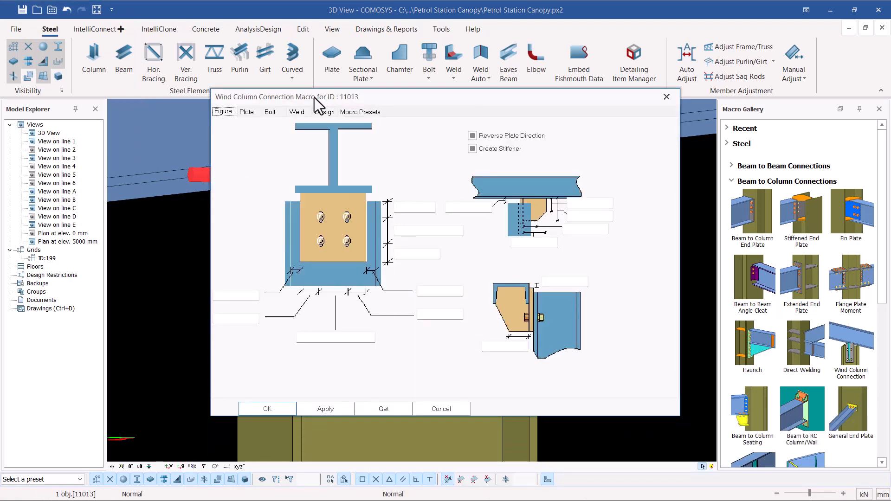
drag(314, 97, 573, 75)
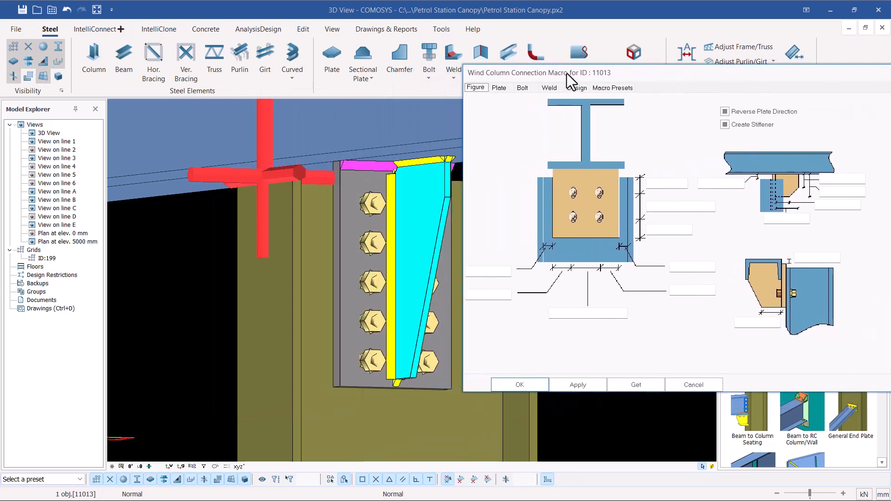
- Set the distance from the plate's top edge to the first bolt row to 40 and apply it
click(665, 182)
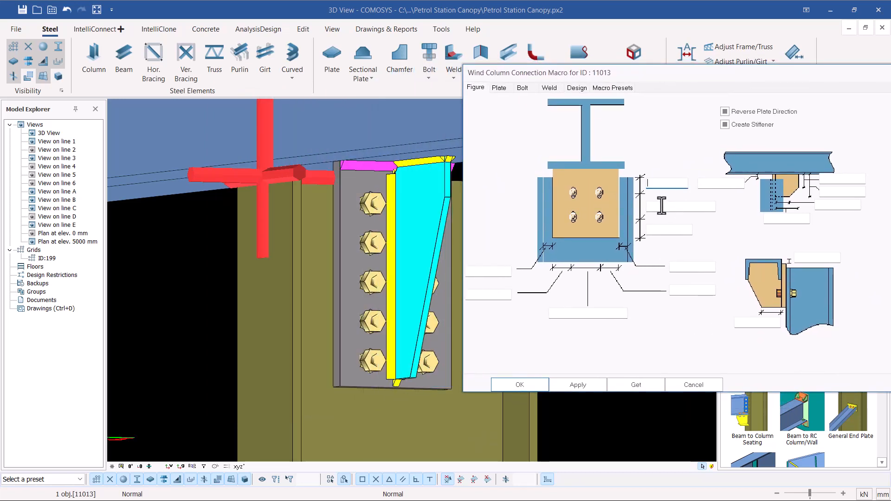
click(659, 229)
click(651, 184)
click(587, 386)
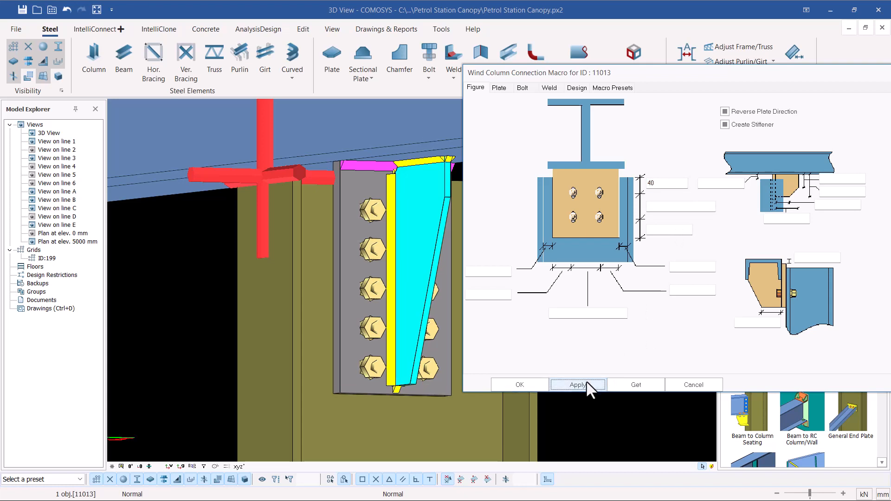
- Set the distance from the plate's top edge to the first bolt row to 20, apply it and accept the connection settings
click(657, 184)
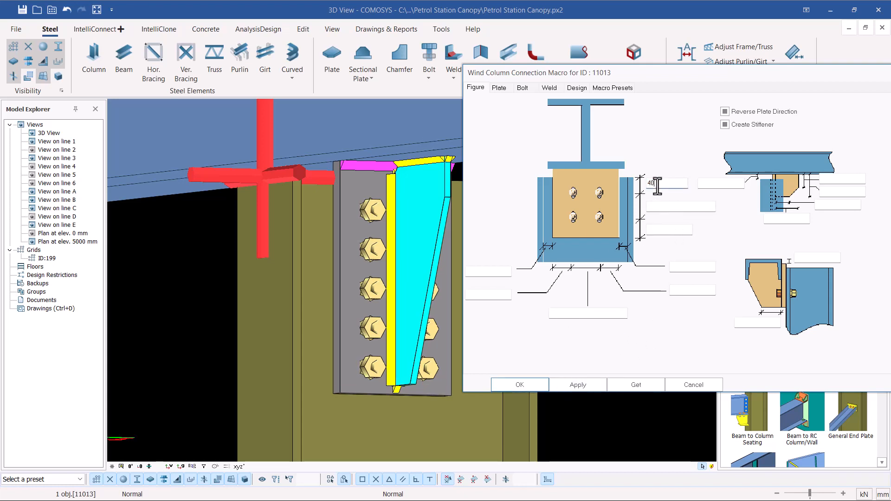
drag(658, 184, 646, 184)
text(20)
click(576, 382)
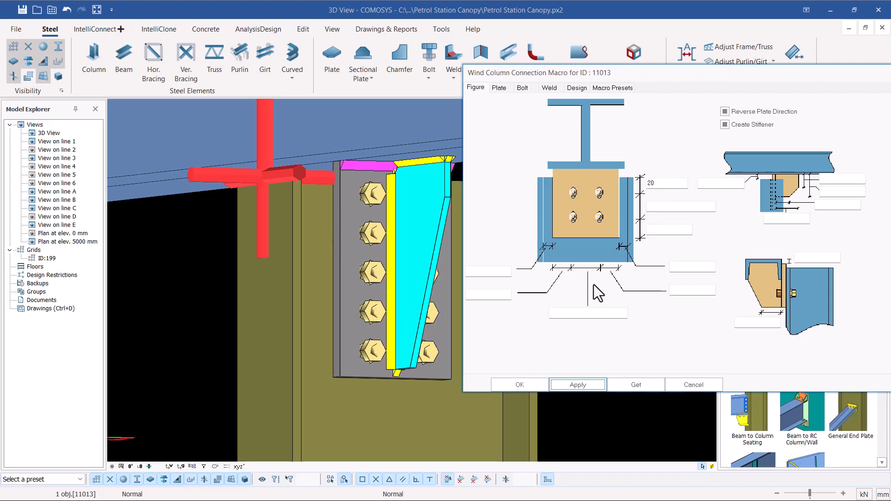
click(514, 385)
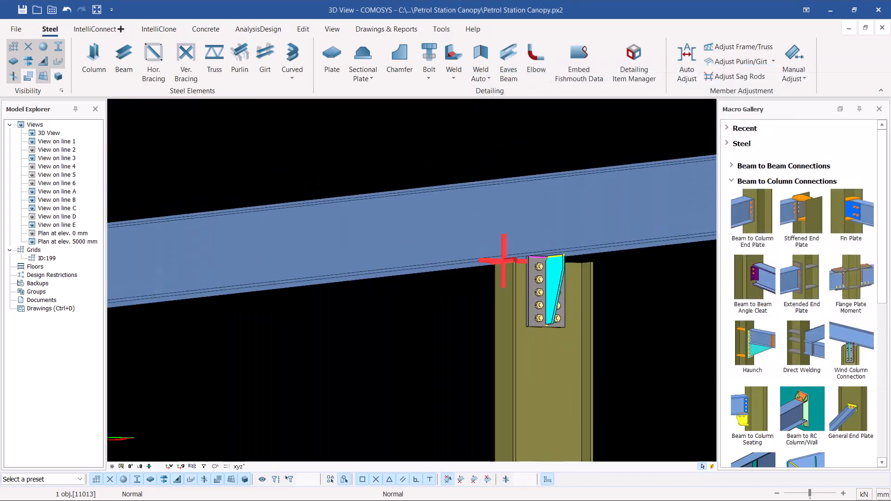
- Set the distance from the plate's top edge to the first bolt row to 30 in the other column joint's connection, apply and accept it
scroll(497, 273, down, 3)
scroll(347, 310, up, 8)
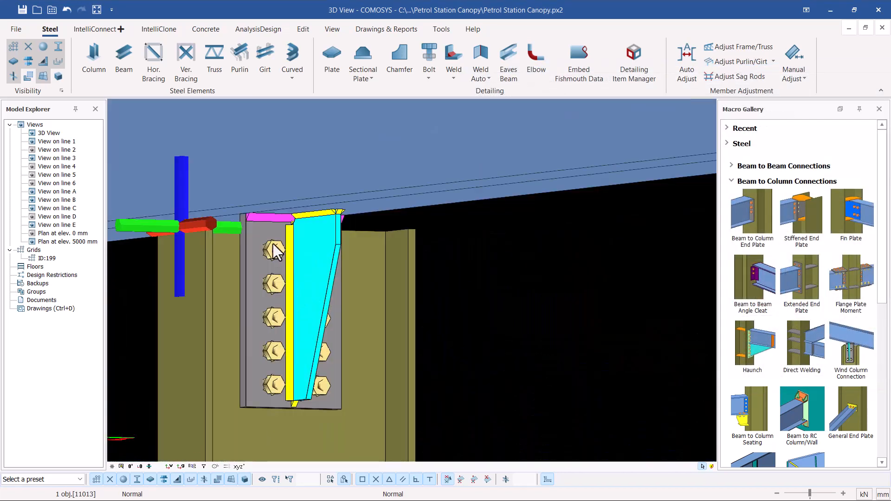
click(141, 224)
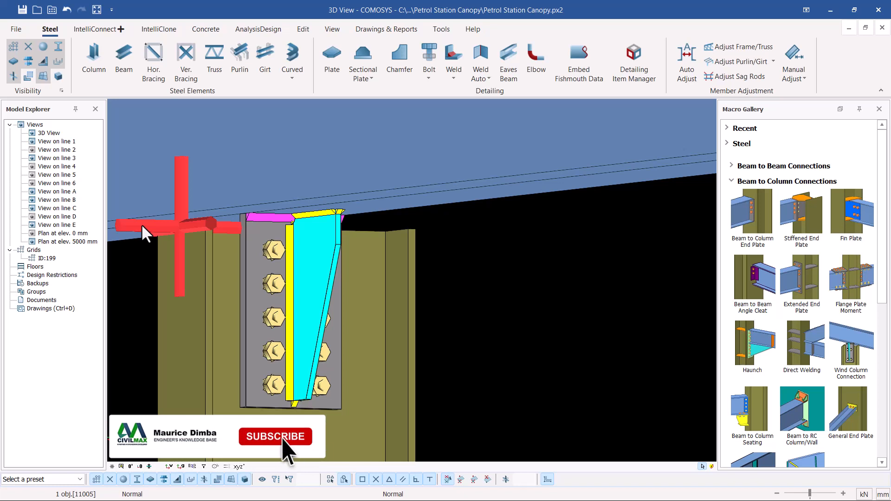
double_click(141, 224)
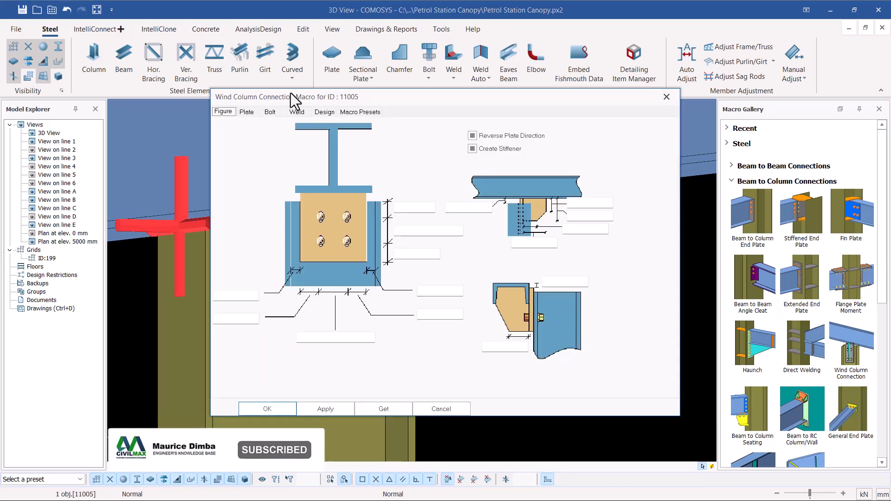
drag(290, 97, 540, 87)
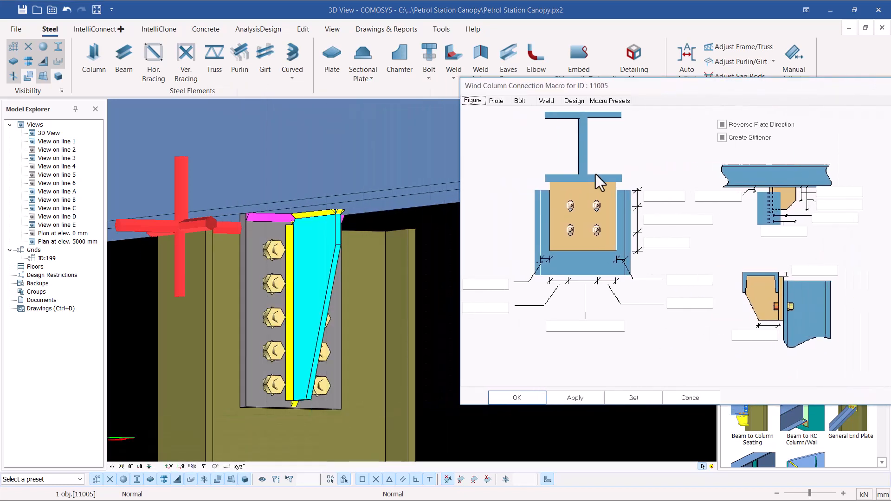
click(672, 197)
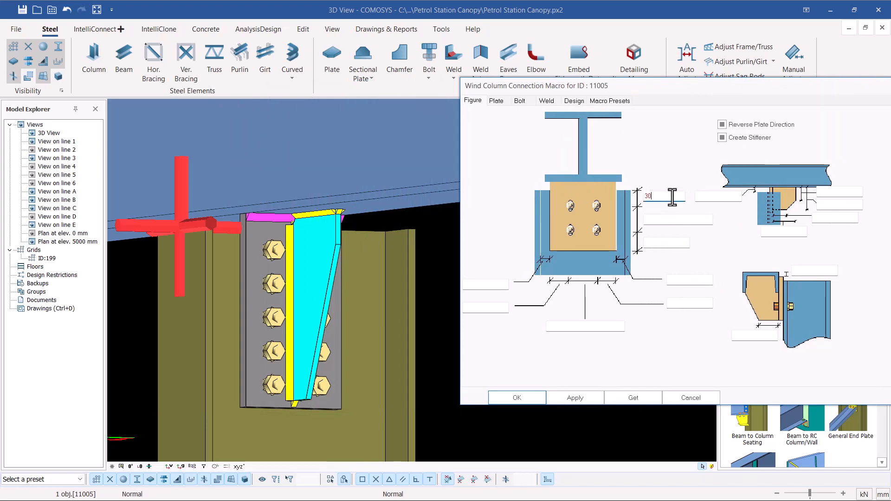
click(575, 398)
click(526, 398)
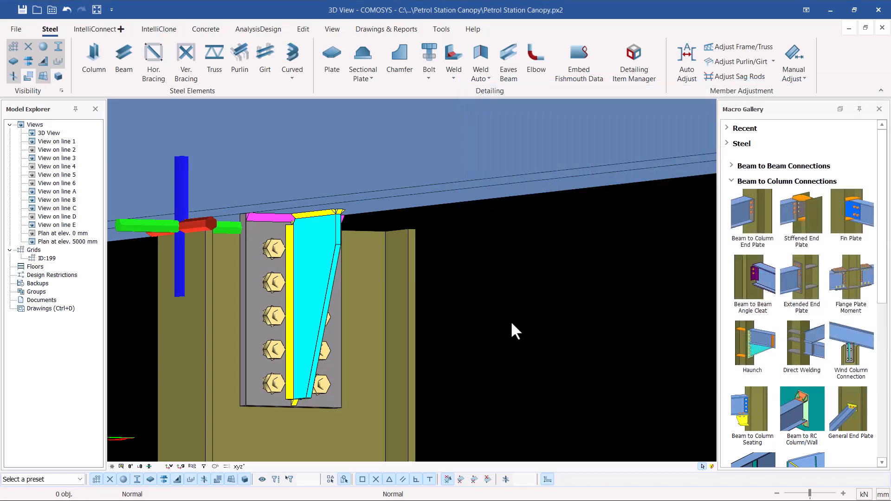
- Inspect the grid positions of the same joint's bolt group and close its properties without changes
scroll(278, 260, up, 2)
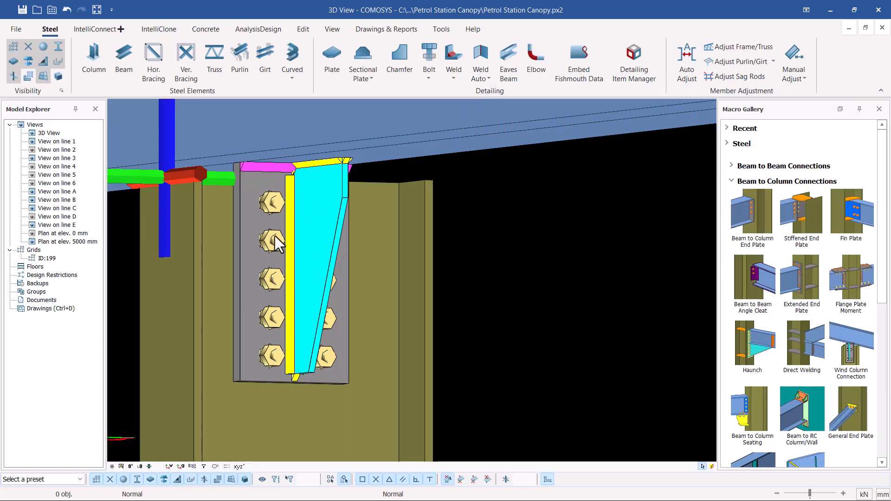
scroll(274, 235, down, 2)
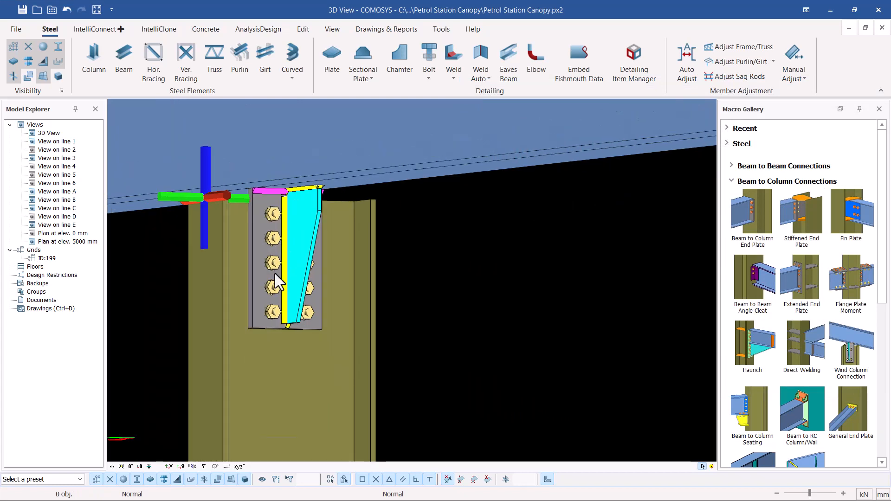
scroll(275, 274, up, 2)
click(273, 239)
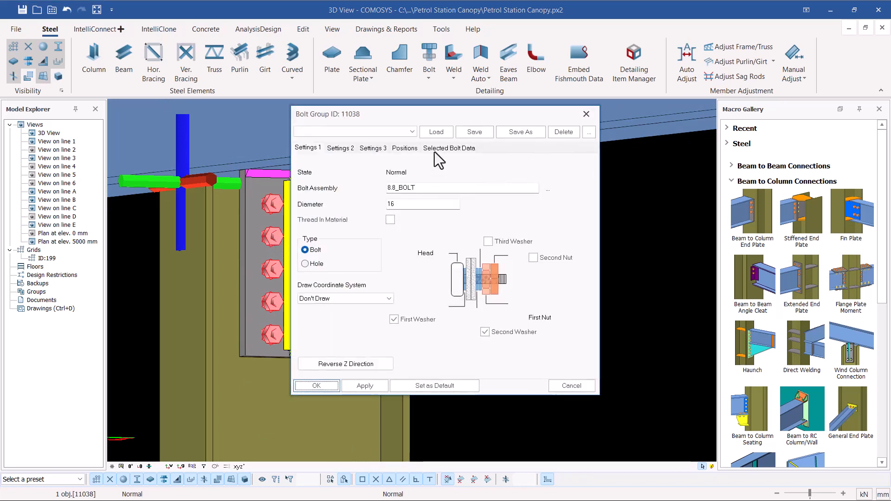
drag(393, 116, 560, 93)
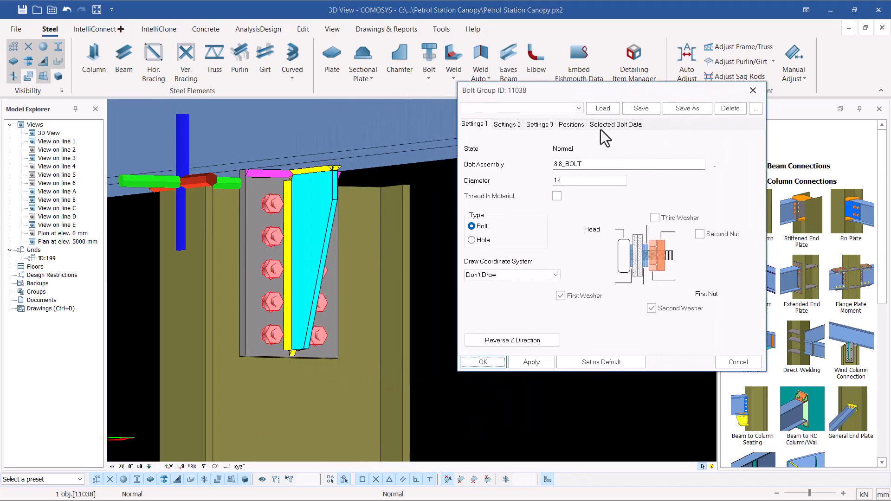
click(573, 125)
click(496, 137)
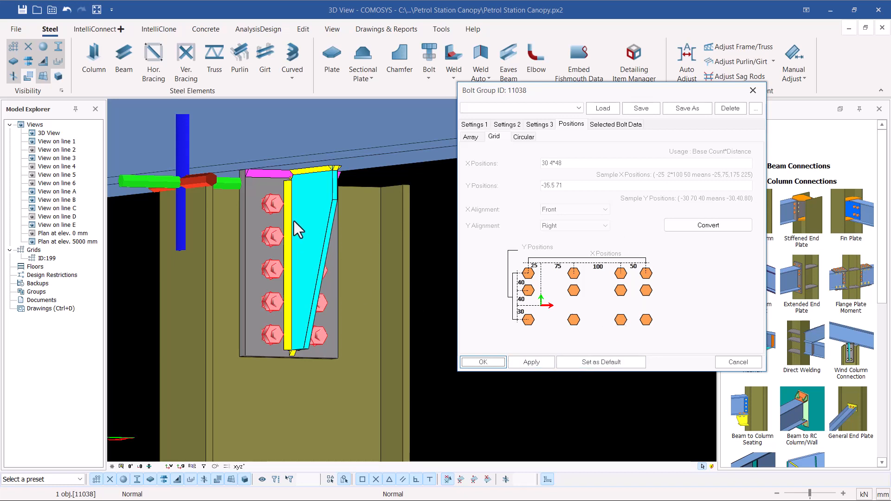
click(753, 90)
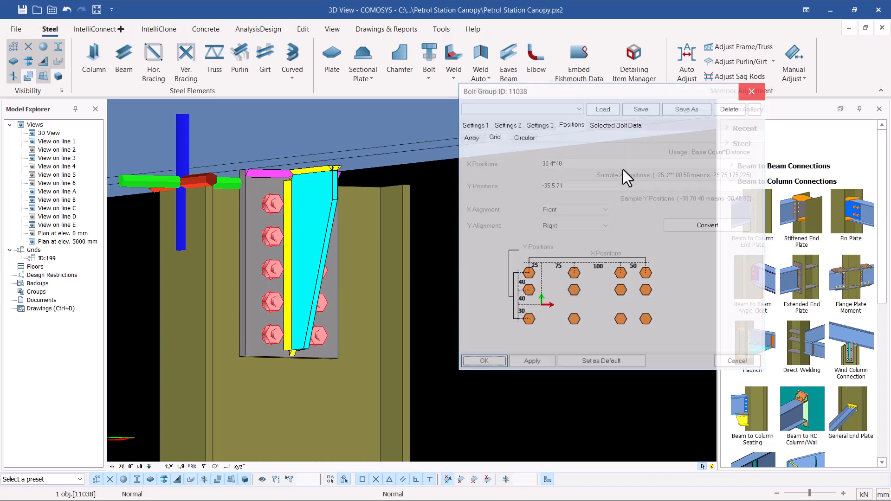
- Explode the Wind Column Connection macro of the joint whose first bolt row is 30 from the plate's top edge
click(153, 182)
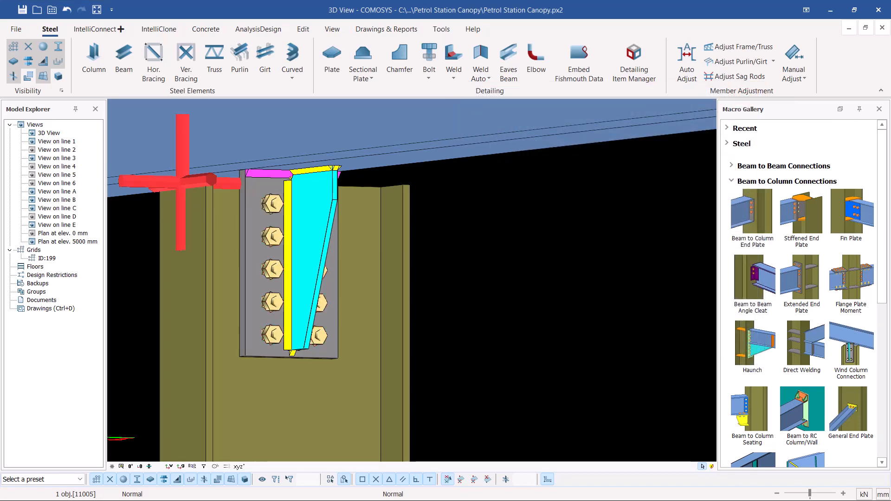
right_click(146, 180)
mouse_move(159, 449)
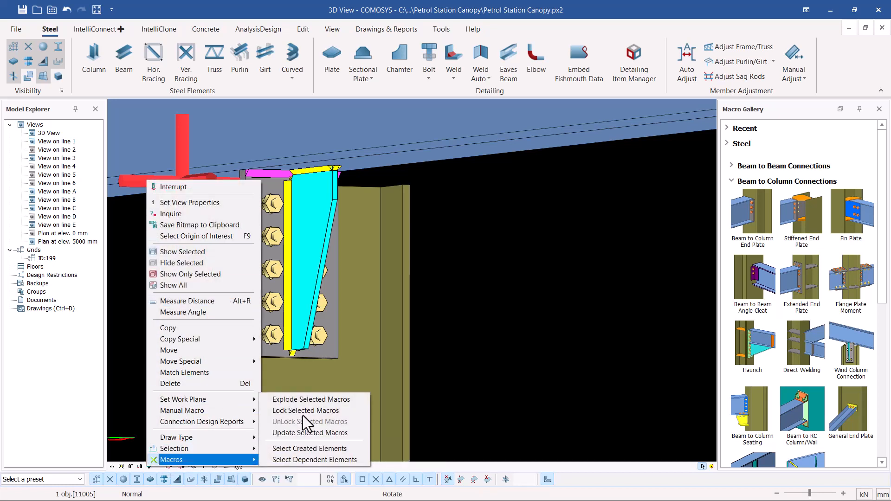
click(310, 402)
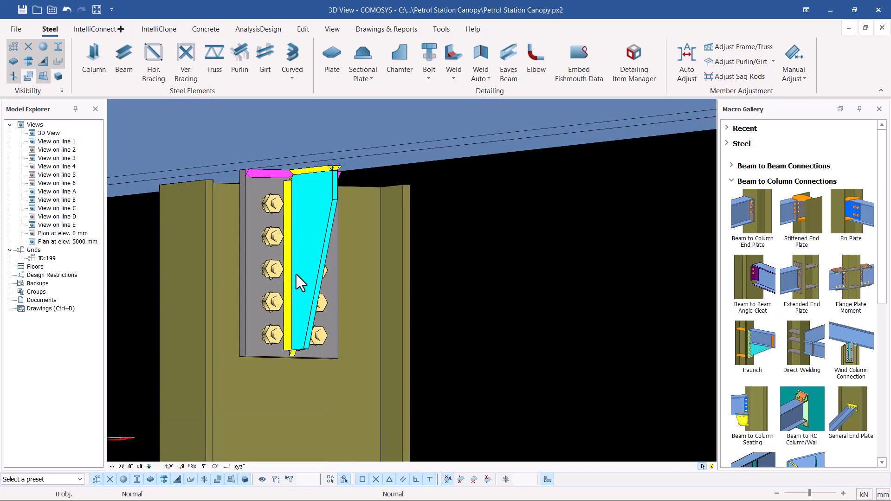
- Explode the Wind Column Connection macro of the line B joint on the same beam
scroll(234, 193, down, 12)
scroll(468, 179, up, 4)
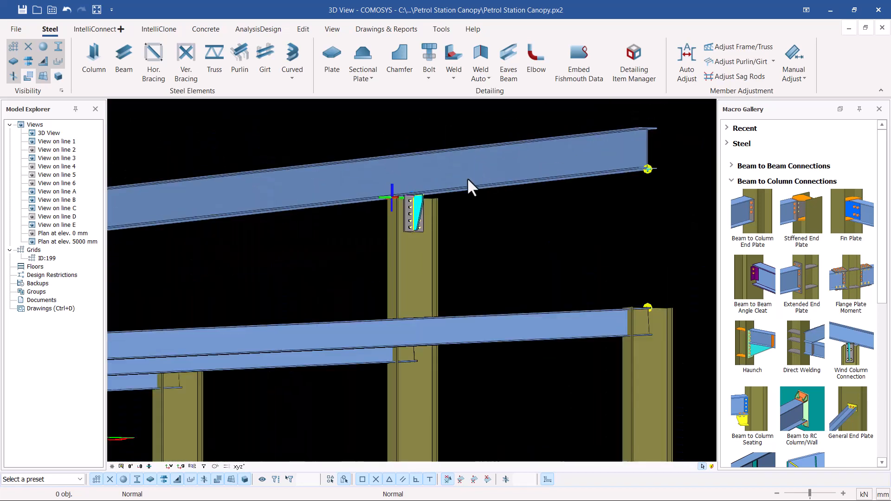
scroll(367, 200, up, 5)
click(346, 163)
right_click(347, 163)
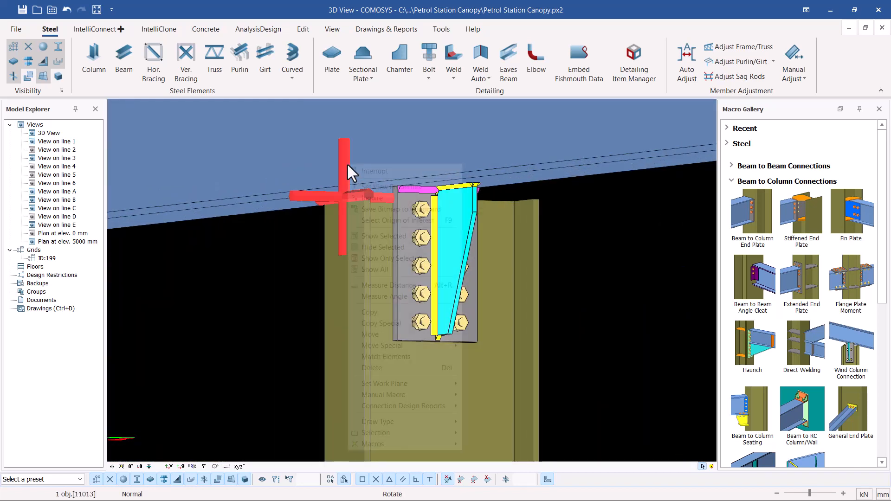
mouse_move(405, 444)
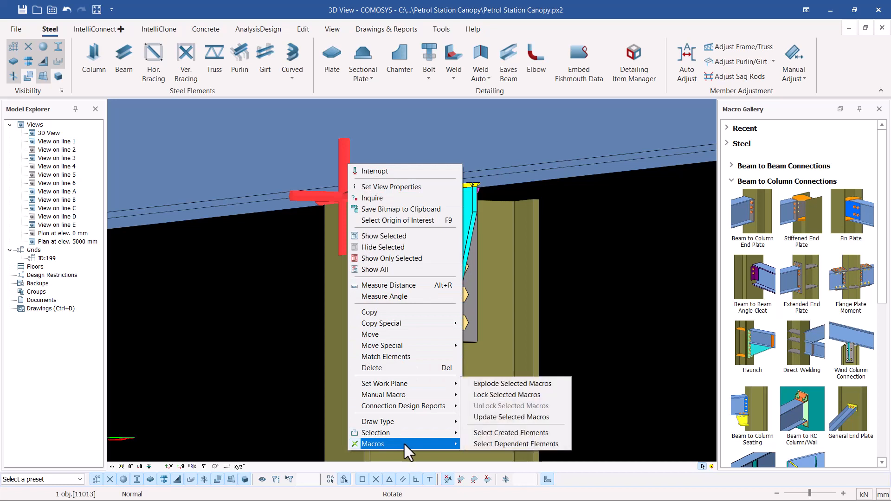
click(507, 384)
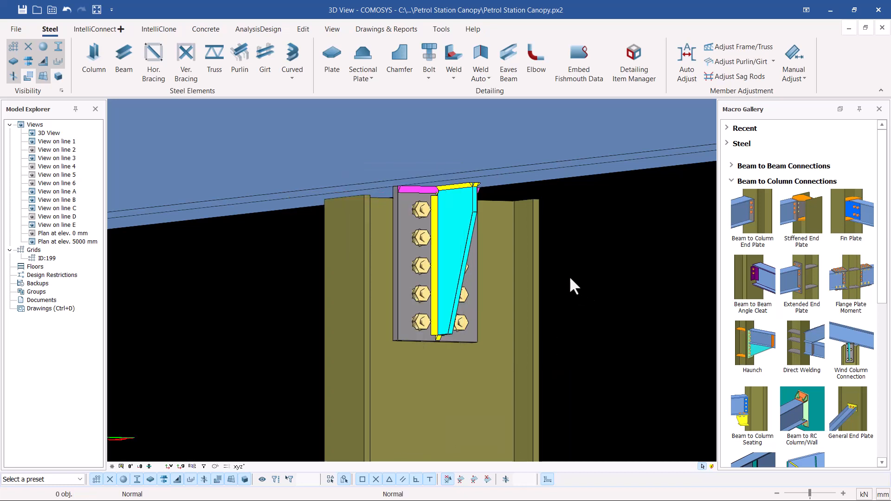
- Select the beam's assembly to check which parts at the line B joint belong to it, and clear the selection
click(486, 171)
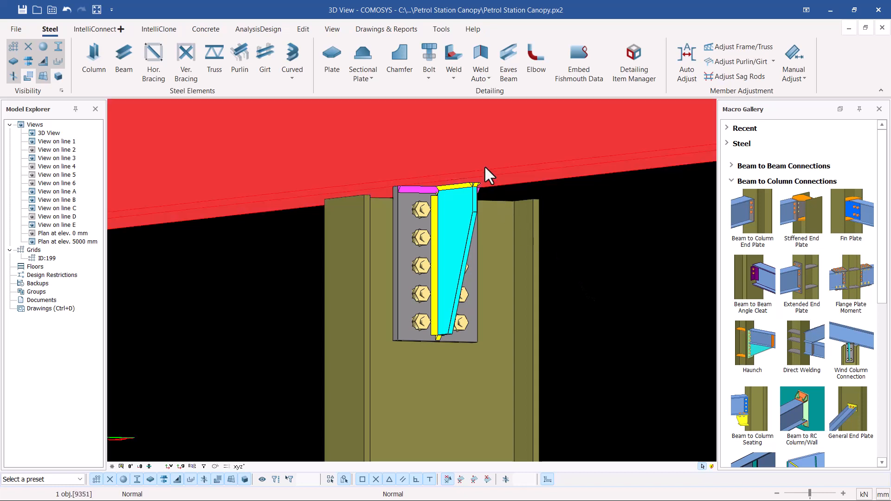
right_click(484, 162)
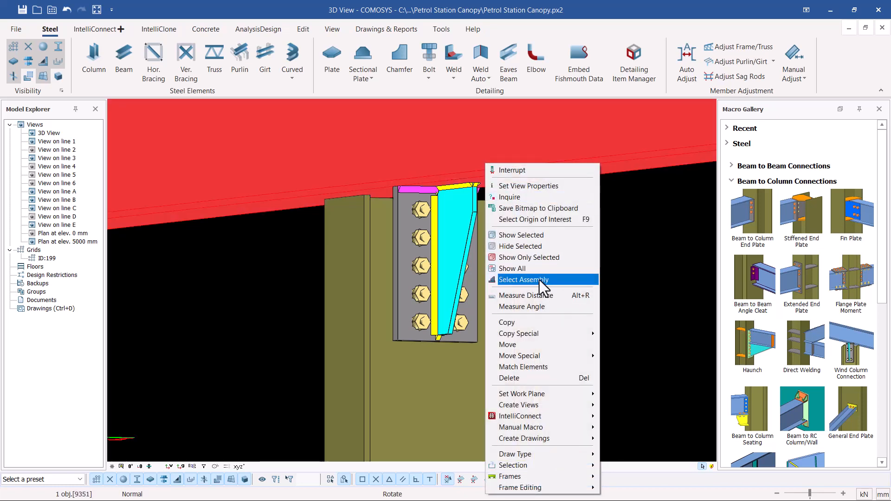
click(540, 280)
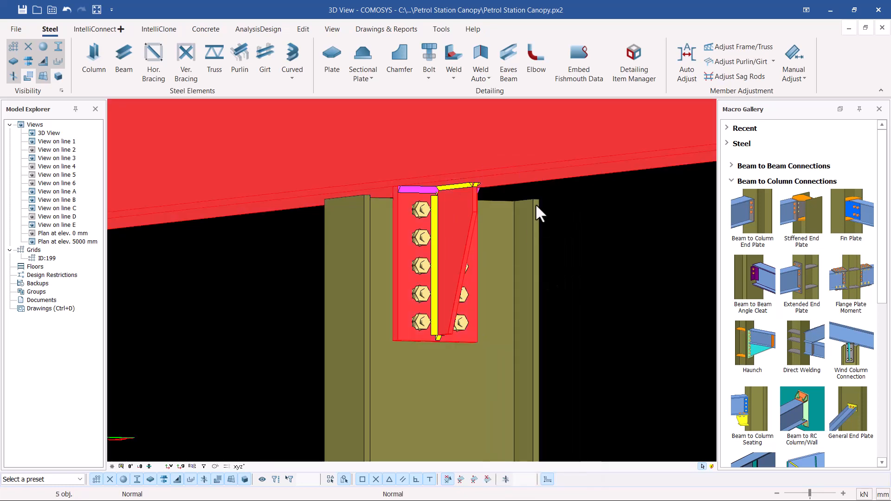
key(Escape)
- Open the line B joint's bolt group properties and convert its bolt positions to an editable grid
scroll(432, 218, up, 2)
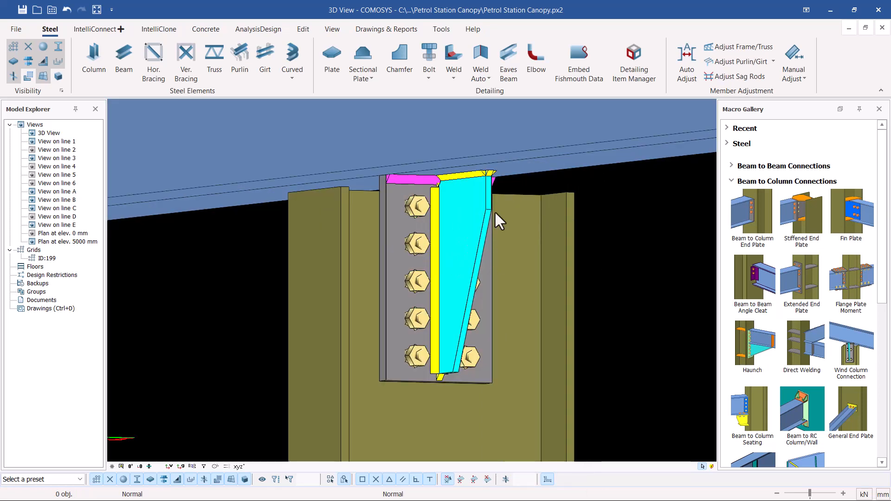
double_click(412, 208)
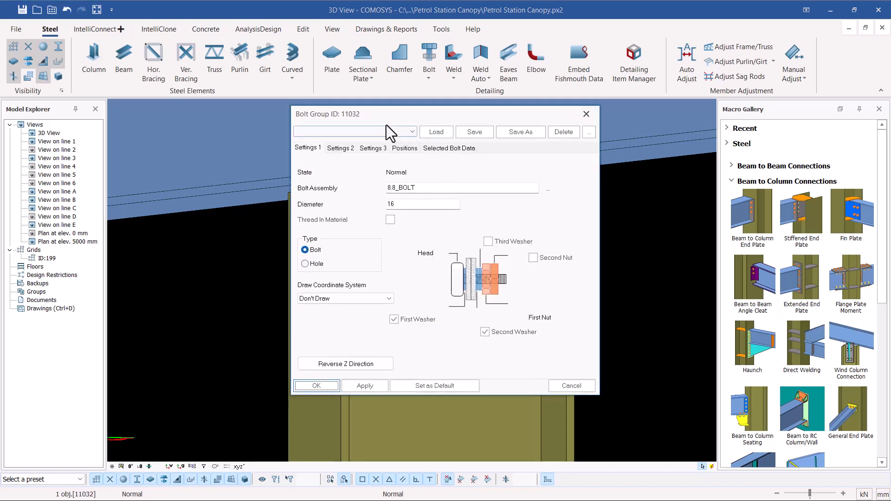
drag(373, 112, 597, 87)
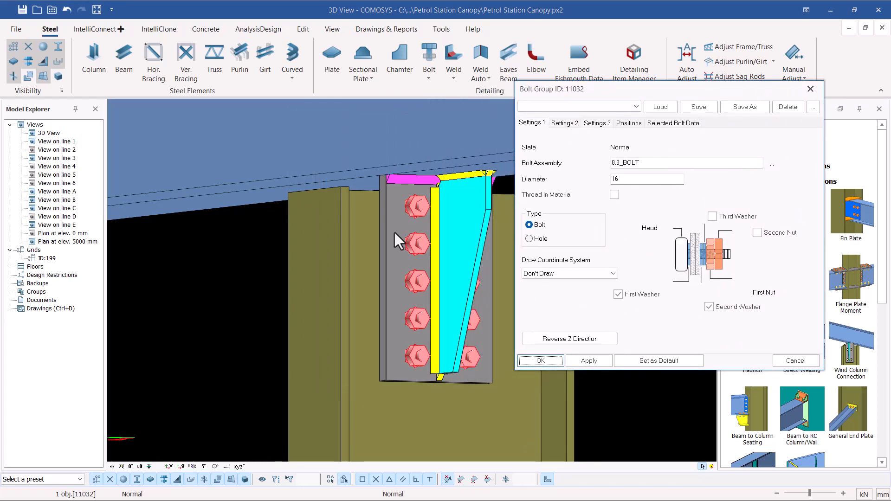
click(630, 123)
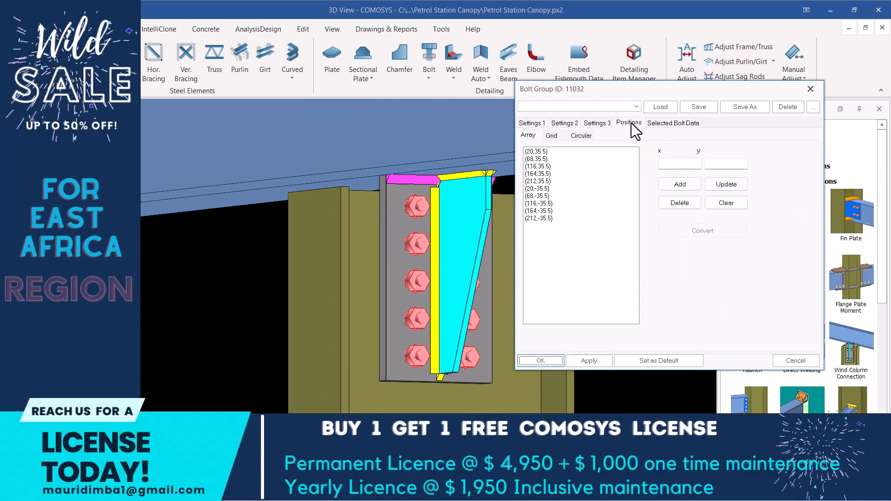
click(552, 136)
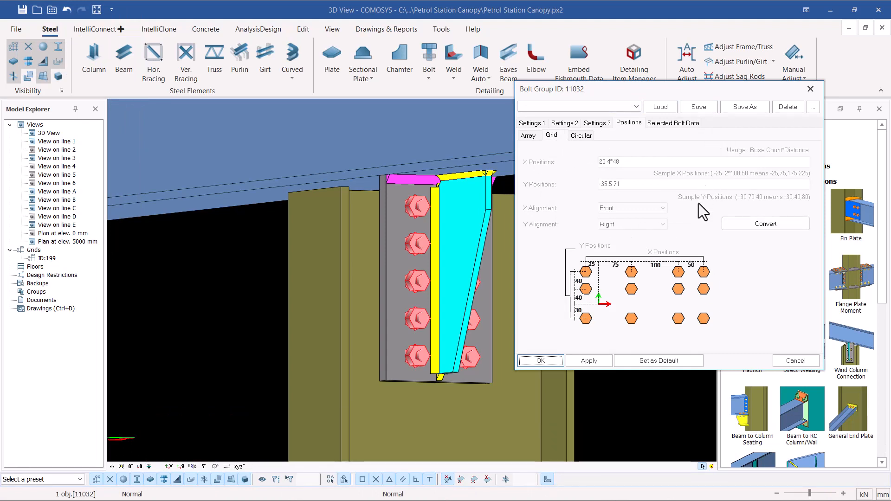
click(771, 225)
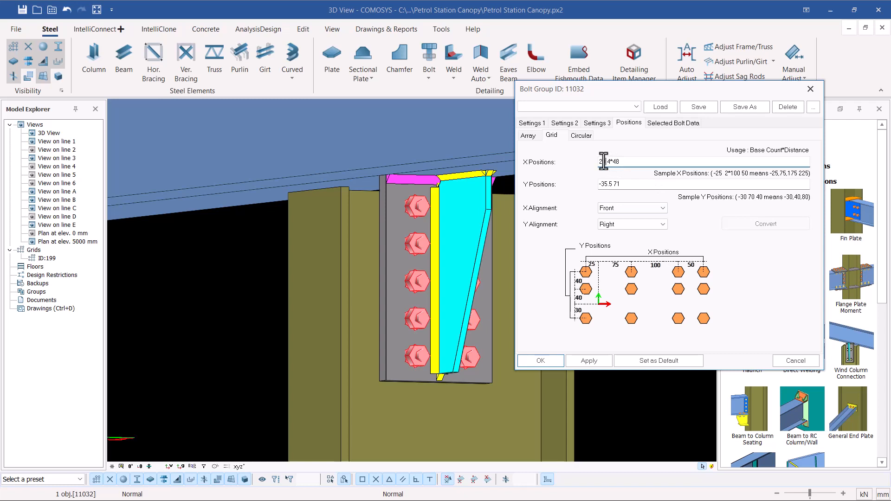
- Set the bolt group's X positions to 20 3*60 and its Y positions to -35.5 70, apply and accept them
drag(606, 161, 600, 162)
click(620, 186)
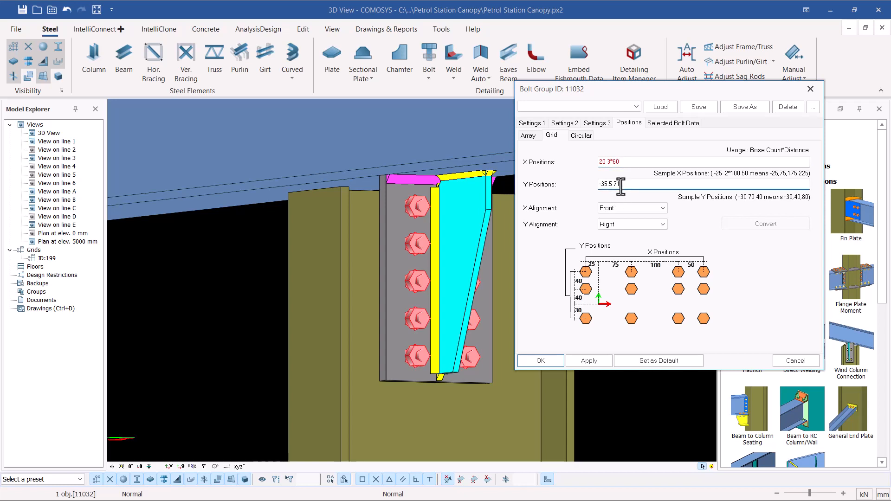
text(0)
click(589, 361)
click(550, 363)
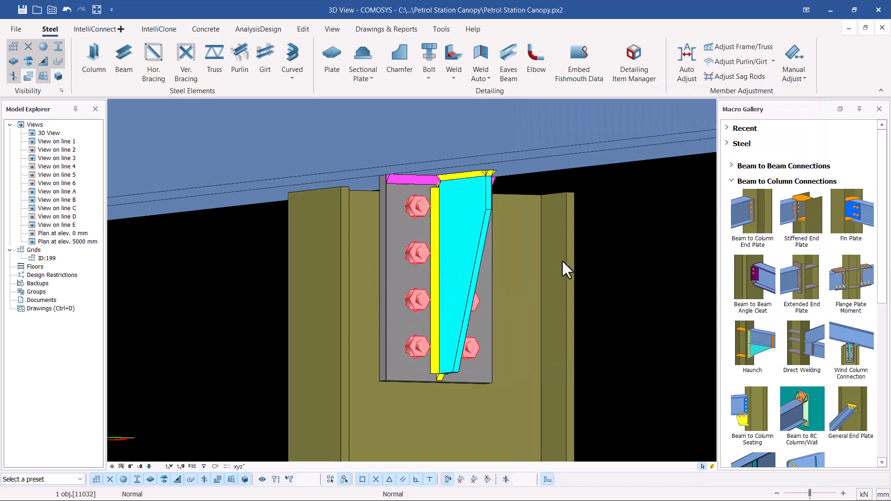
- Open the bolt group properties of the line D joint on the line 4 beam and convert its bolt positions to an editable grid
scroll(592, 226, down, 10)
scroll(320, 245, up, 3)
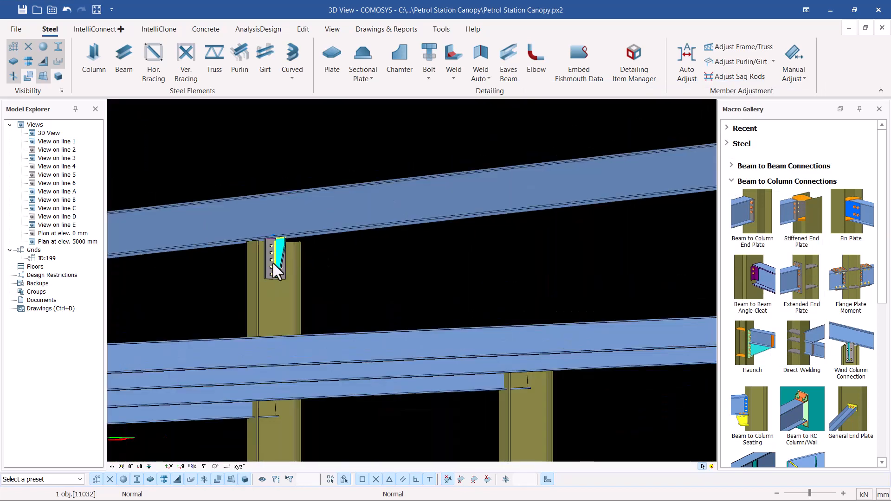
scroll(272, 262, up, 5)
scroll(261, 220, up, 2)
double_click(266, 193)
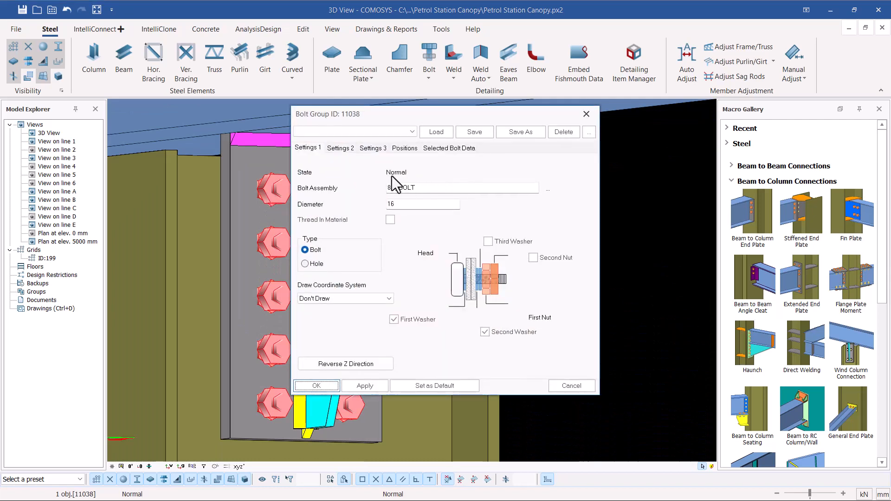
click(403, 148)
click(330, 161)
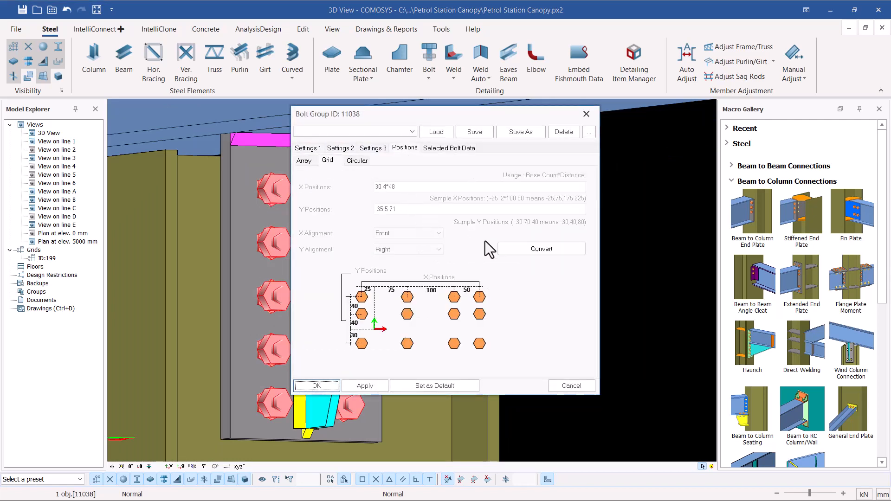
click(529, 249)
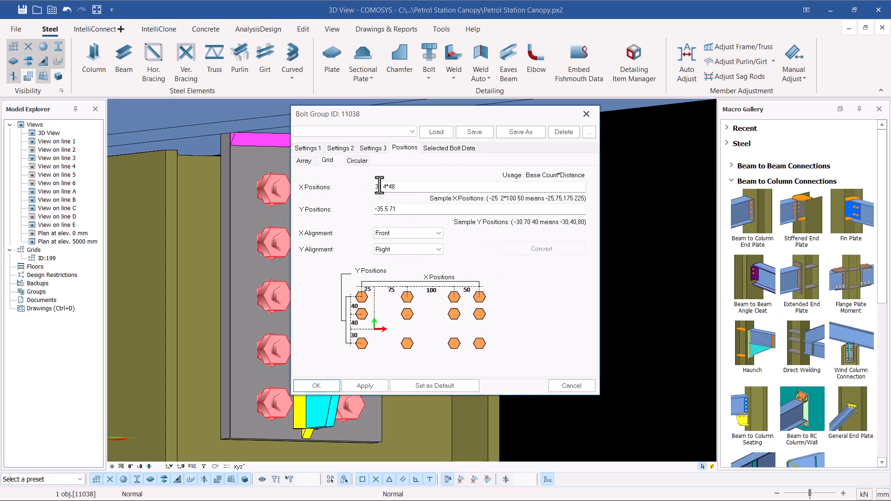
- Set the line D joint bolt group's X positions to 20 3*60 and Y positions to -35 70, apply and accept them
click(382, 186)
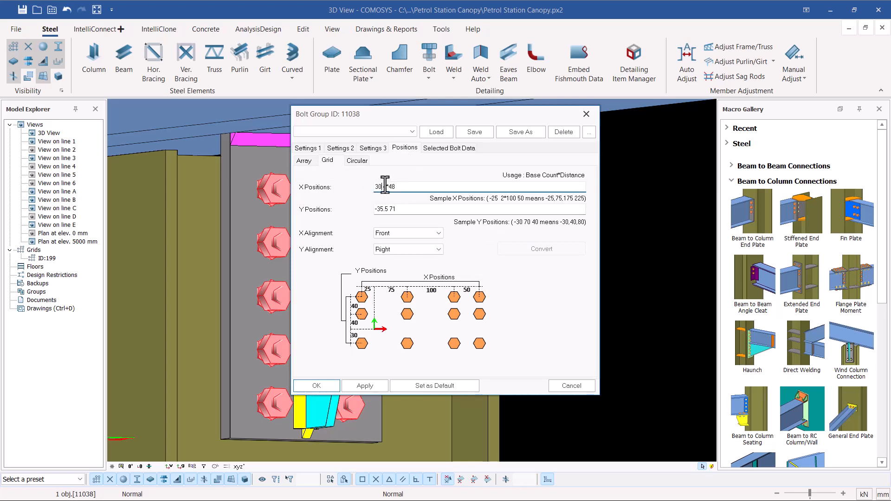
key(BackSpace)
key(BackSpace)
text(20)
key(BackSpace)
click(406, 212)
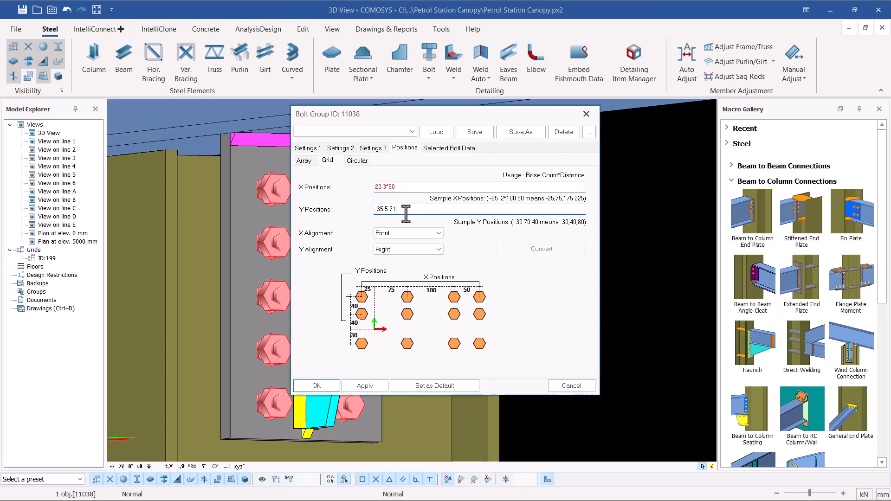
text(0)
drag(462, 116, 626, 97)
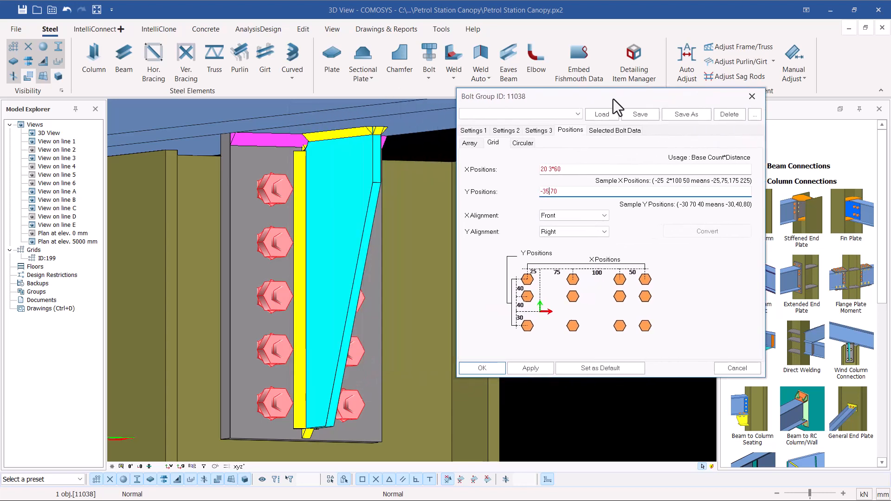
click(527, 367)
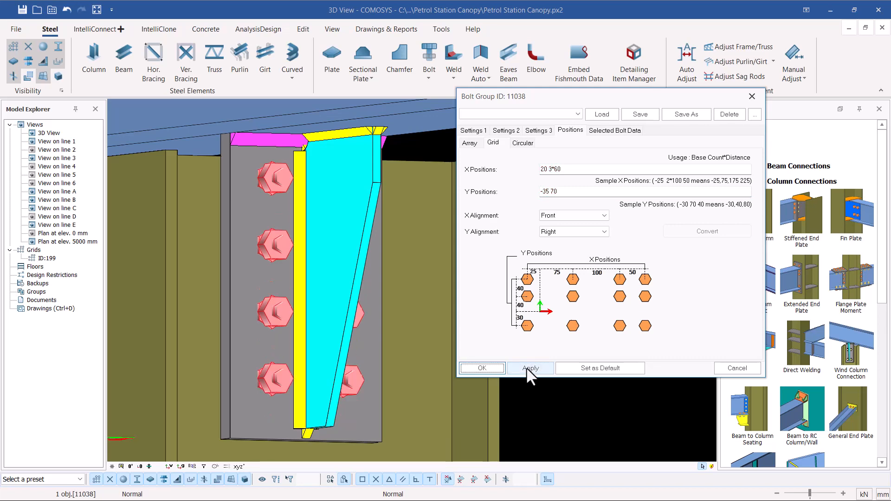
click(483, 368)
- Switch from the 3D view to the plan at elevation 5000 mm
scroll(459, 278, down, 3)
scroll(375, 243, down, 10)
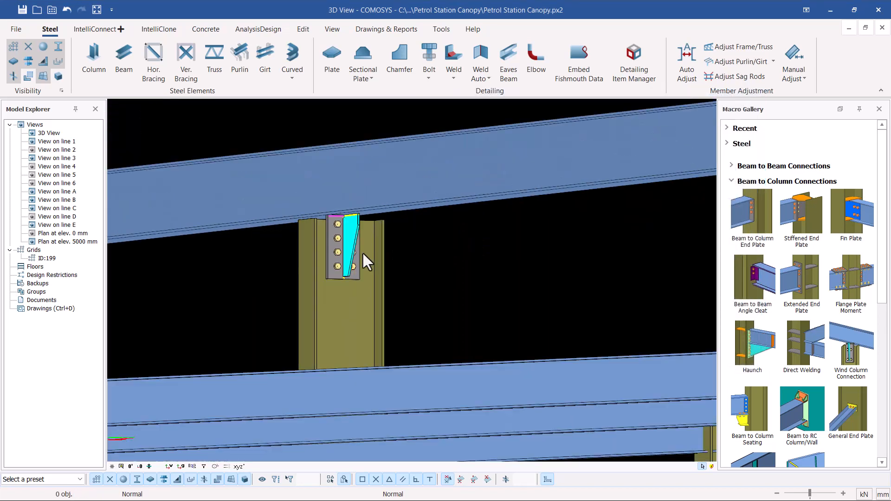
scroll(413, 266, down, 3)
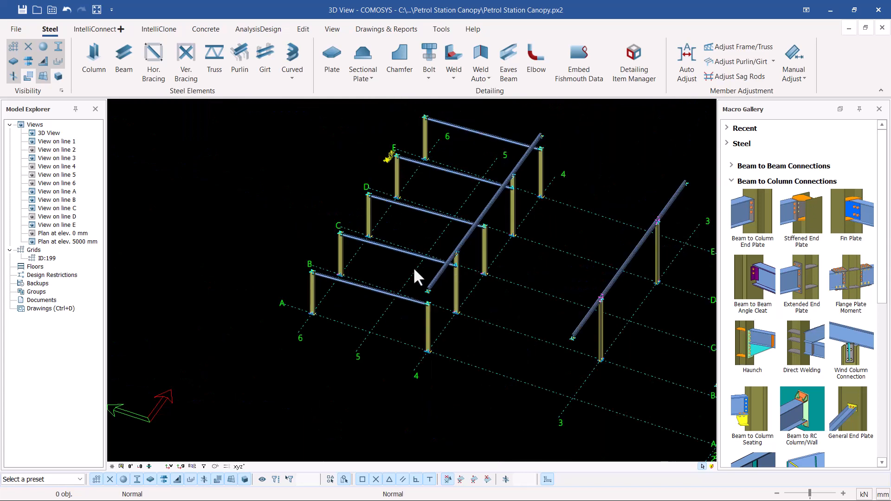
ctrl+middle_drag(414, 269, 385, 268)
scroll(576, 163, up, 3)
scroll(576, 164, up, 3)
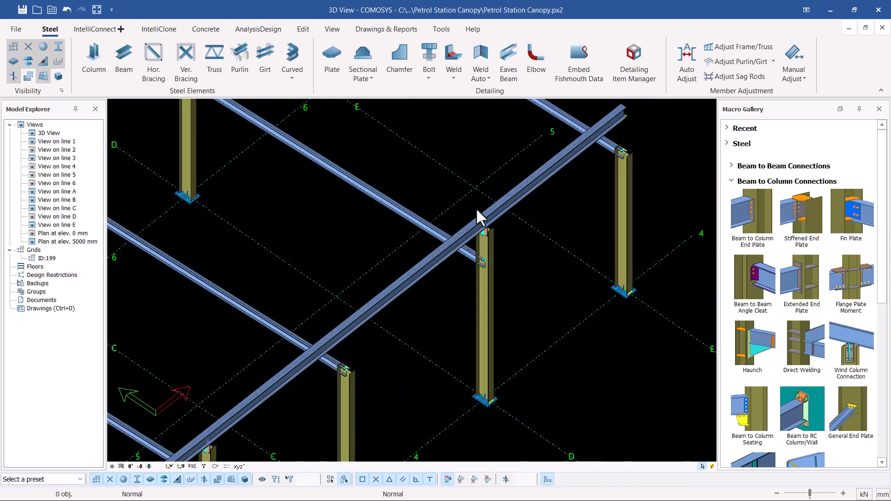
double_click(75, 242)
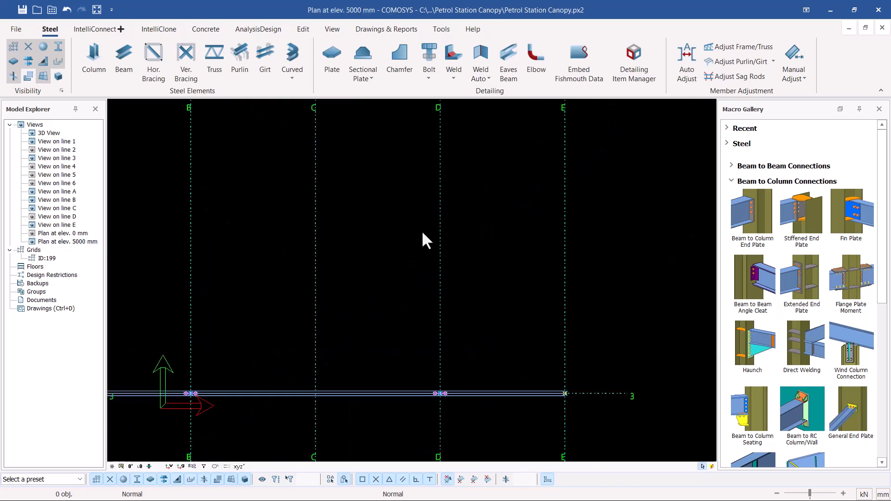
scroll(471, 144, up, 2)
scroll(504, 268, down, 3)
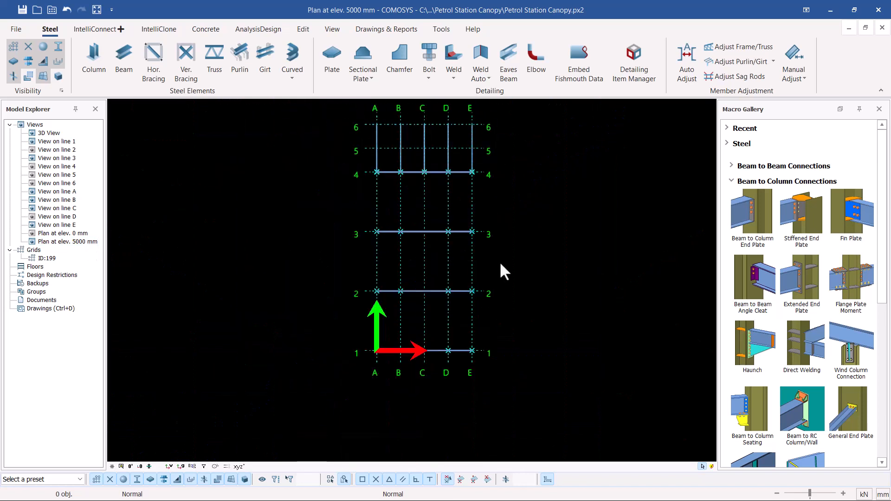
scroll(471, 358, up, 4)
scroll(460, 379, up, 2)
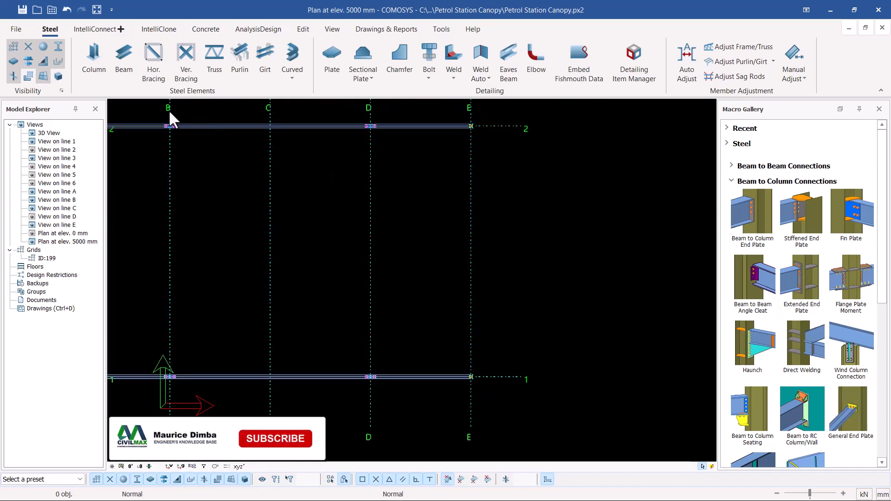
- Place a beam along grid line D from the line 1 joint to the line 2 joint
click(123, 60)
scroll(474, 376, up, 5)
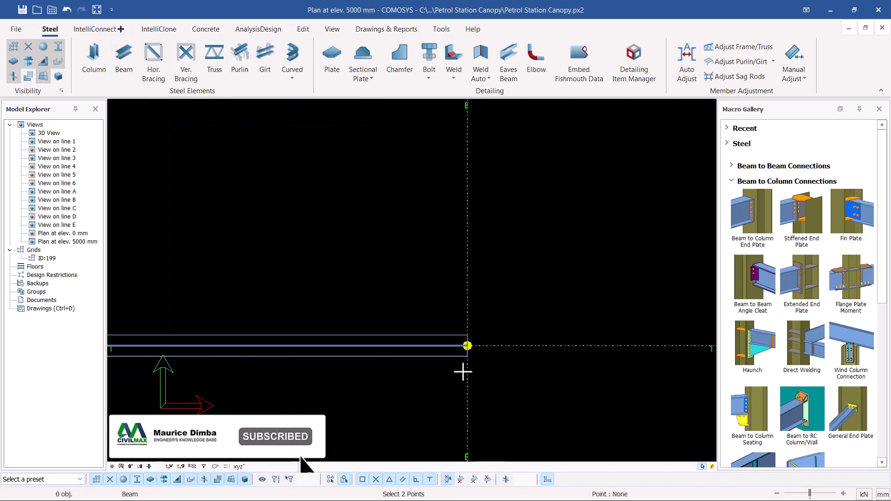
click(473, 312)
scroll(572, 294, down, 6)
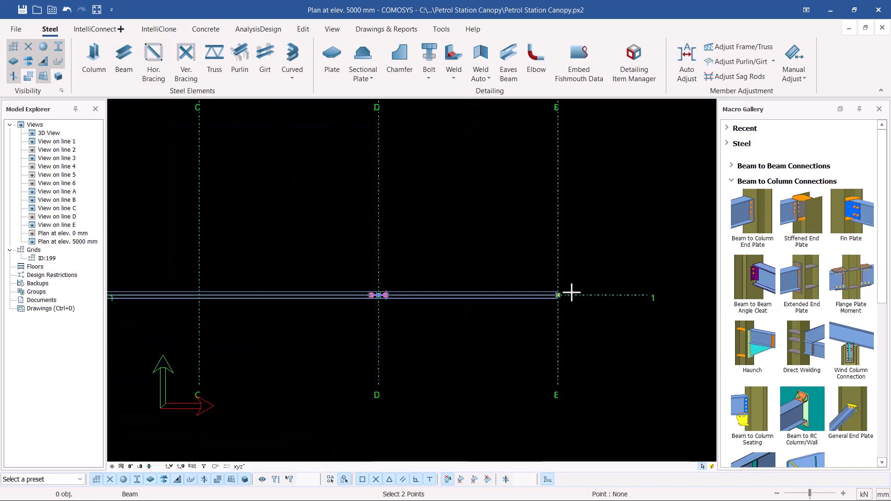
scroll(440, 308, up, 2)
click(456, 278)
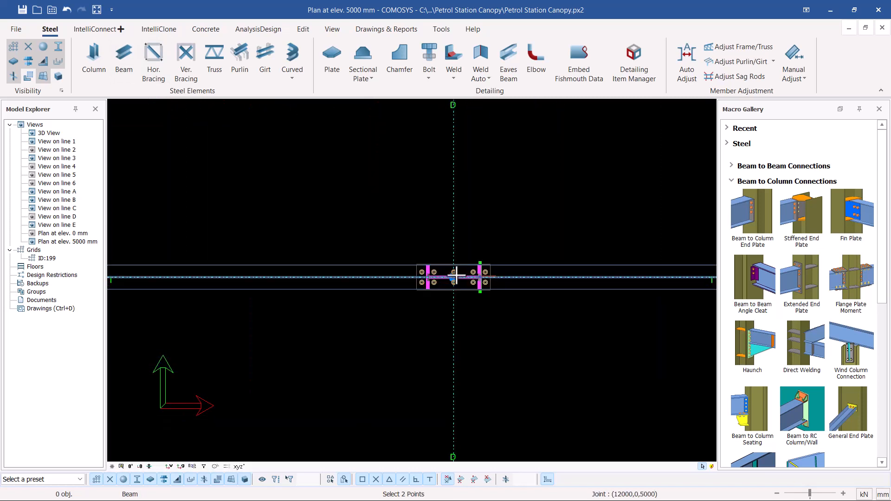
scroll(462, 320, down, 4)
scroll(464, 320, down, 2)
scroll(462, 252, up, 6)
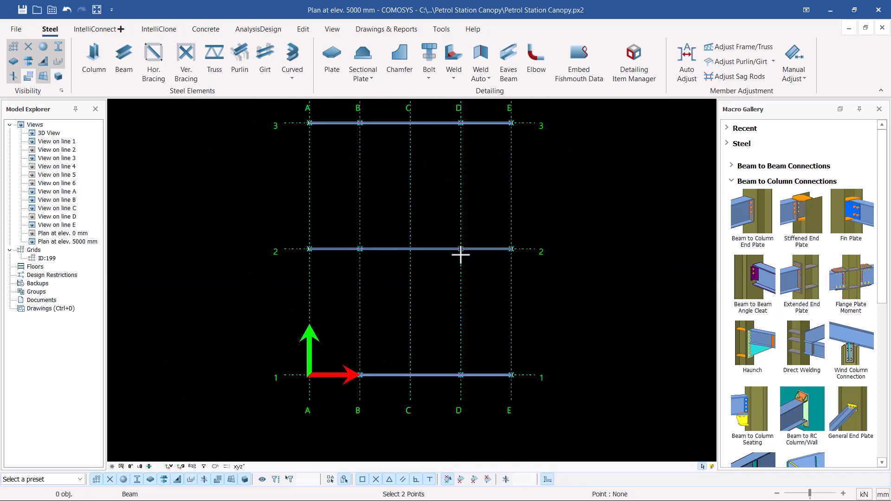
click(459, 232)
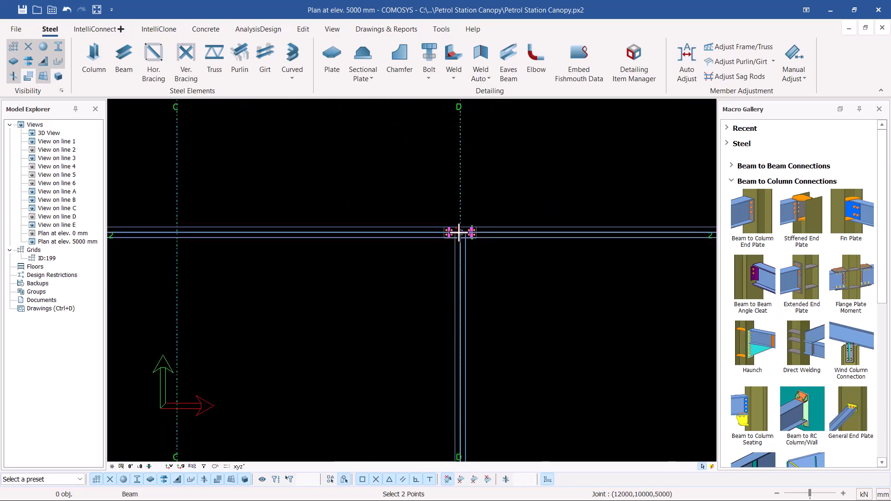
- Place a beam along grid line D from the line 2 joint to the line 3 joint
scroll(458, 235, down, 5)
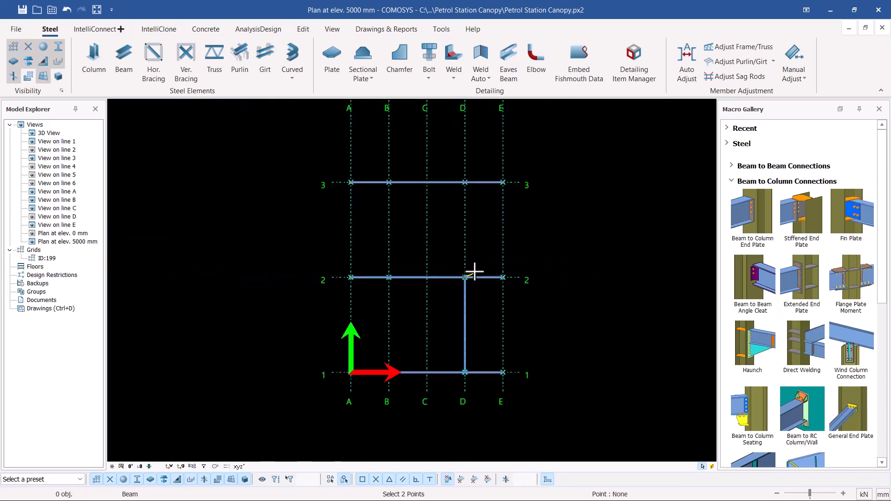
scroll(465, 177, up, 6)
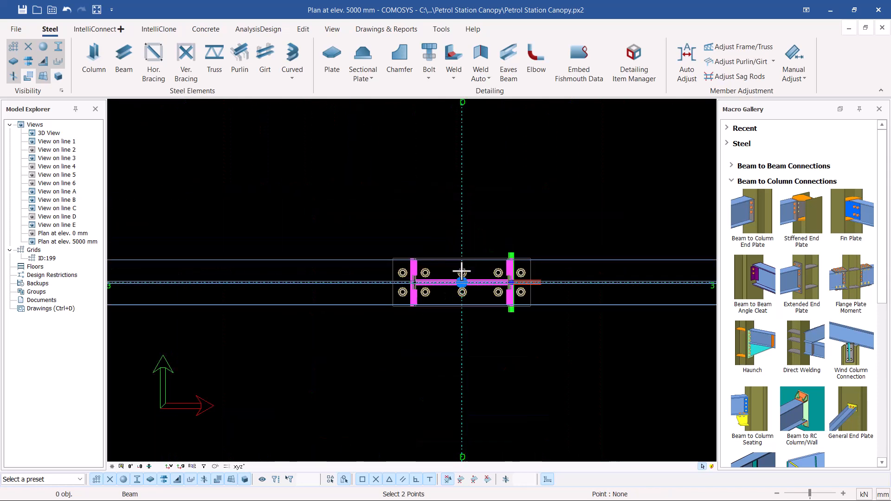
click(462, 282)
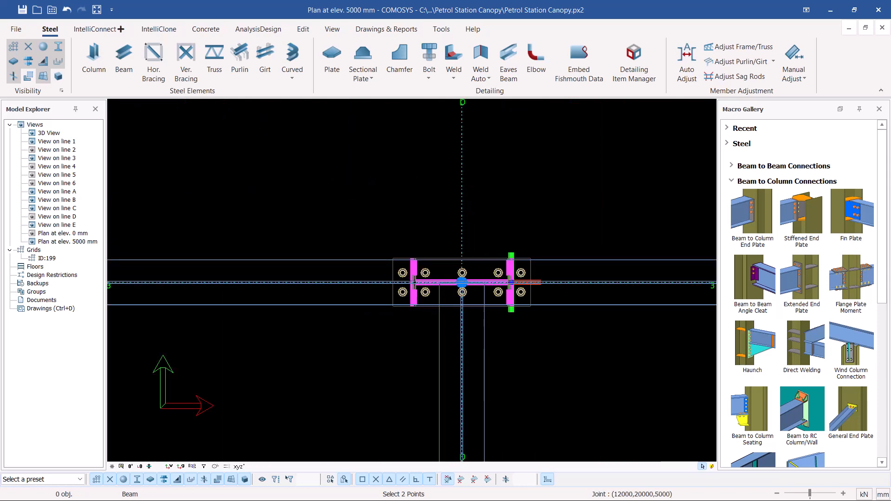
- Place a beam along grid line D from the line 3 joint to the line 4 joint and end the Beam command
scroll(471, 331, down, 2)
scroll(471, 332, up, 3)
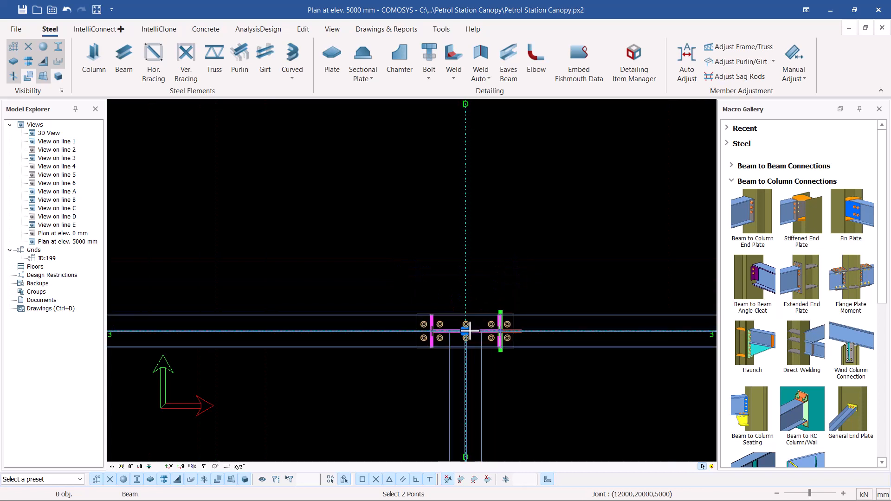
scroll(469, 332, down, 4)
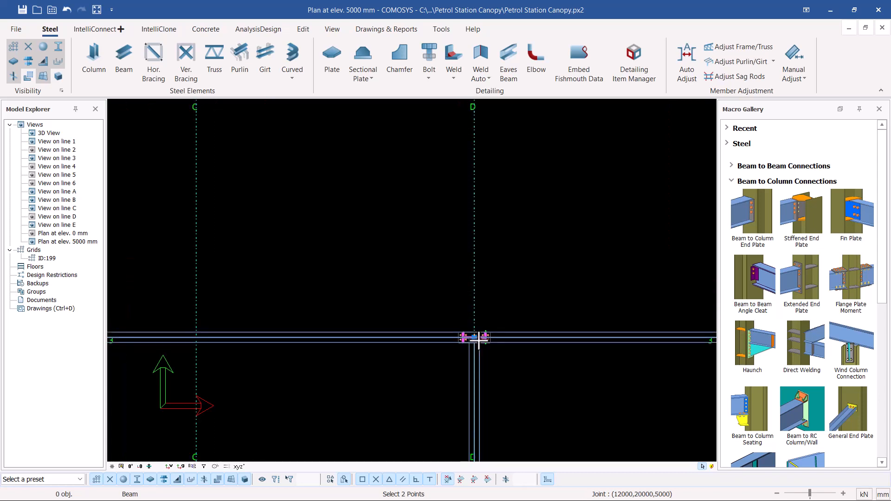
click(479, 339)
scroll(492, 235, down, 2)
scroll(471, 199, up, 4)
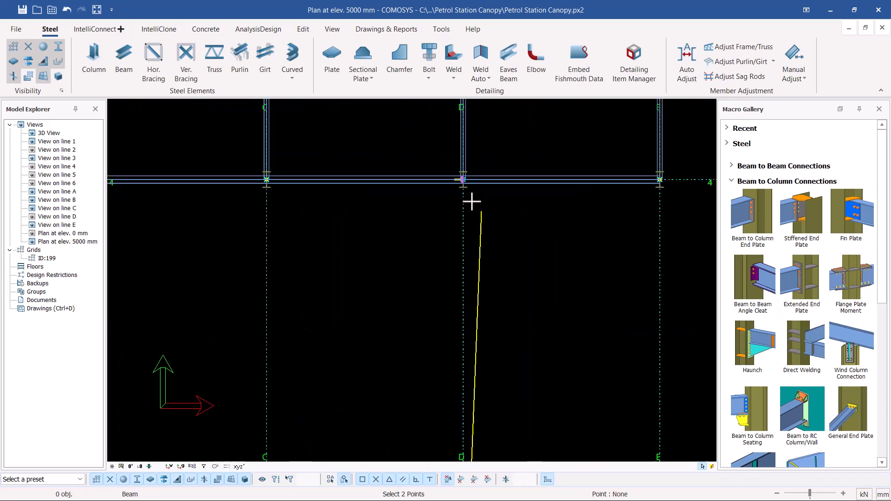
scroll(463, 177, up, 4)
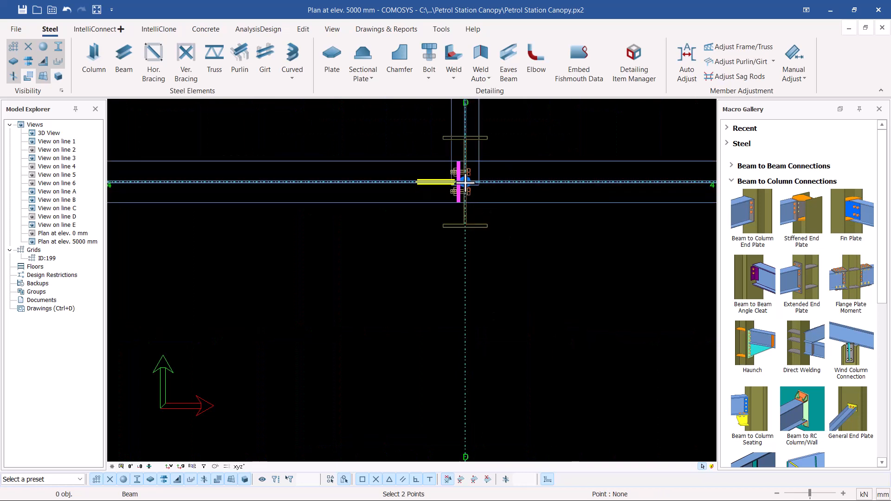
right_click(545, 262)
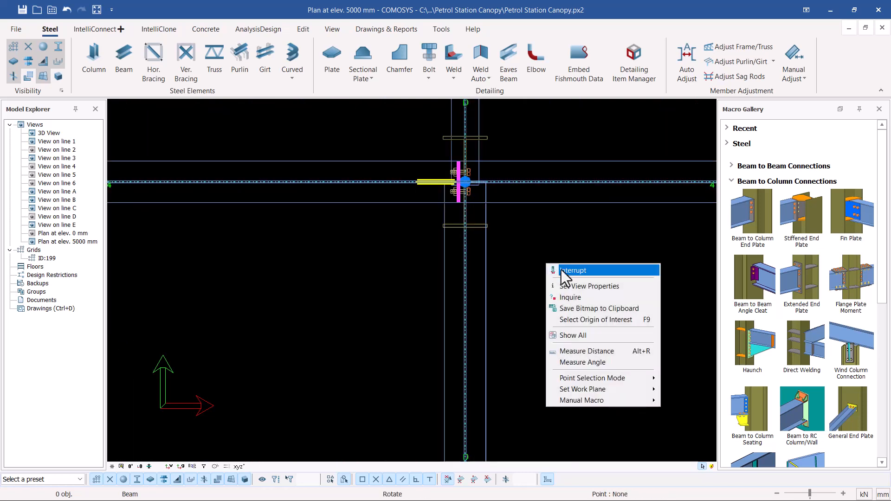
click(562, 269)
- Return to the 3D view and examine where the new line D beam meets the line 4 column and its bolted connection
scroll(477, 204, down, 6)
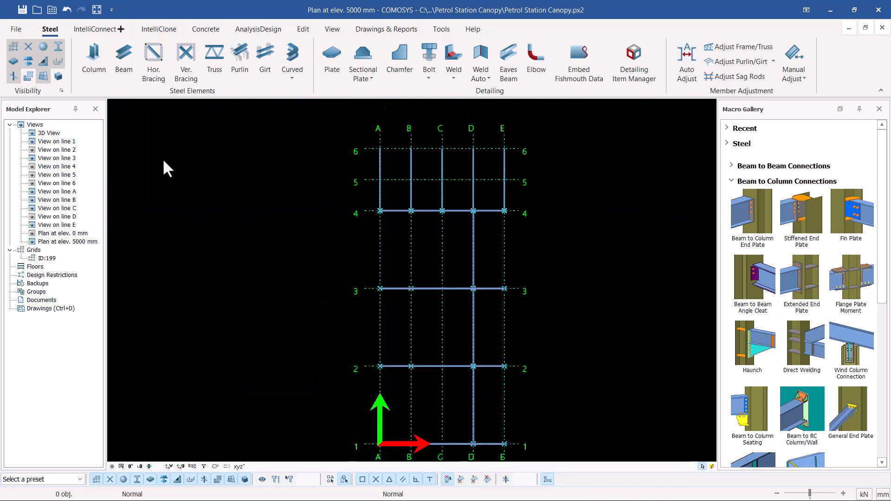
double_click(48, 133)
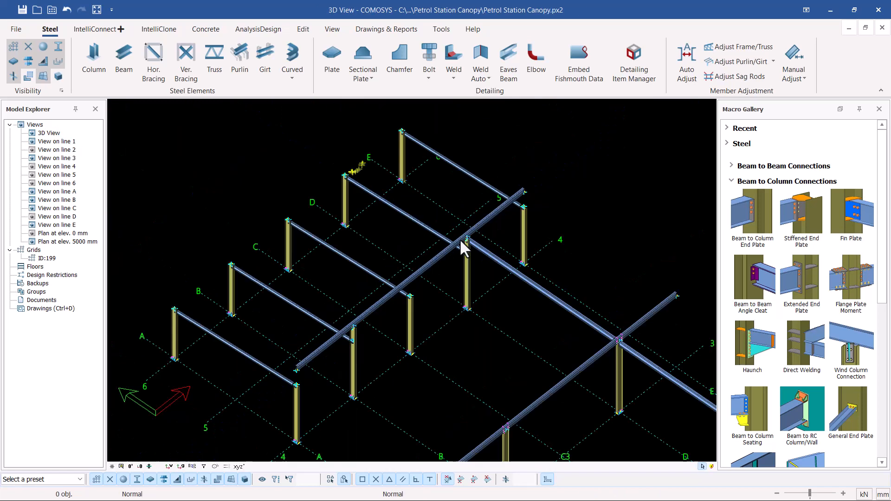
scroll(469, 240, up, 8)
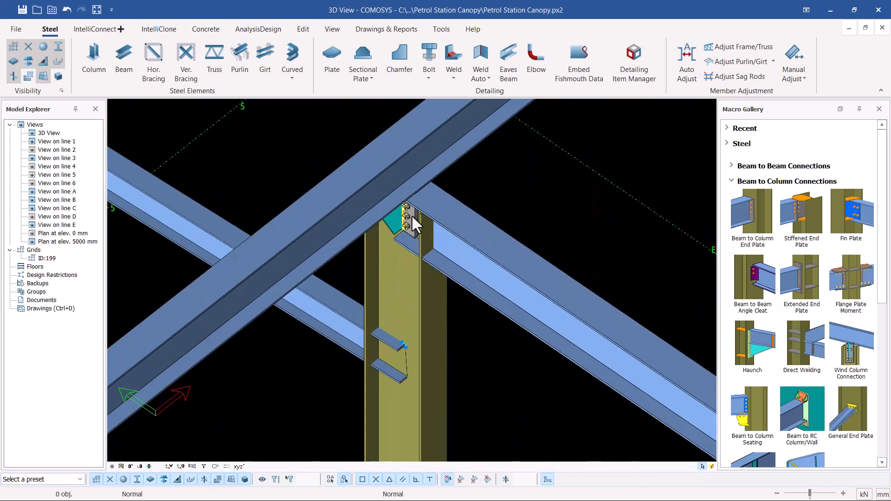
click(407, 220)
mouse_move(410, 219)
middle_down()
mouse_move(414, 158)
mouse_move(406, 211)
mouse_move(412, 203)
middle_up()
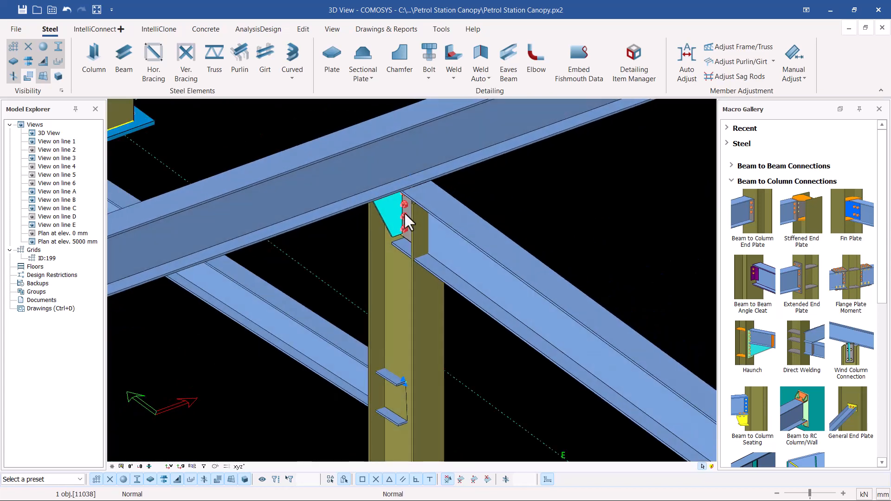
scroll(404, 213, down, 2)
- Select the line 4 beam and the new line D beam in turn to compare their levels at the column, leaving the line D beam selected
click(523, 295)
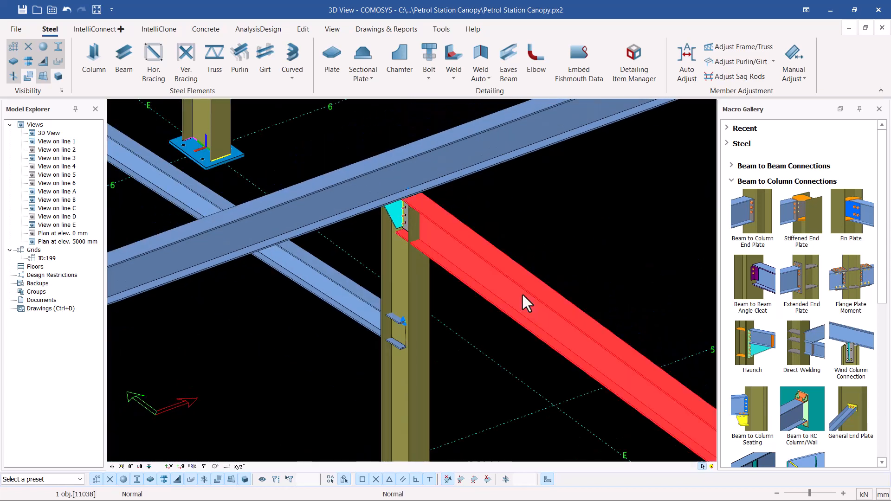
click(410, 177)
click(476, 247)
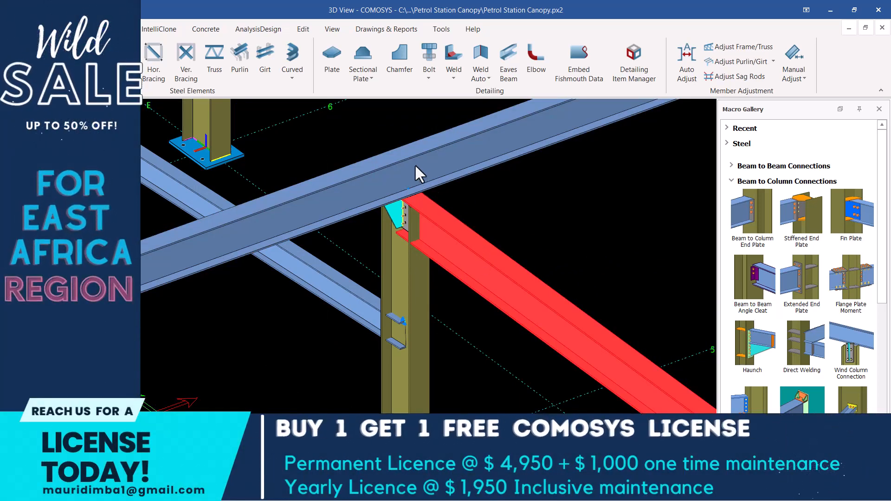
click(416, 167)
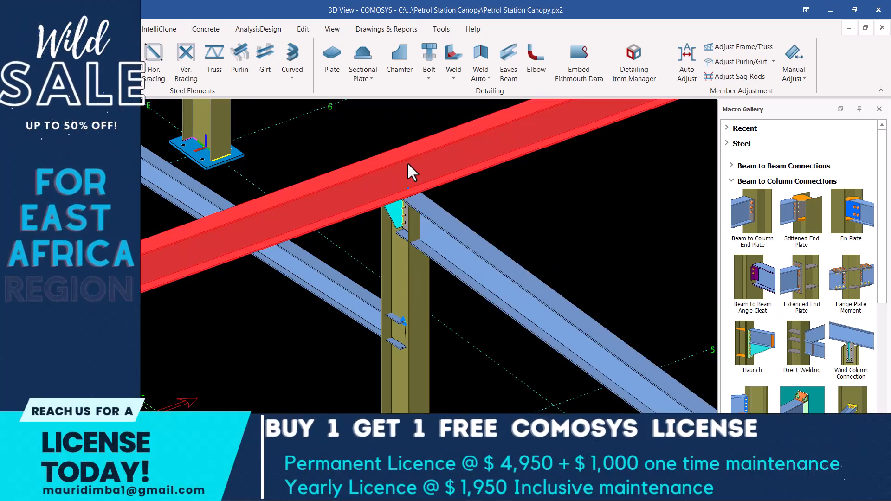
click(466, 246)
scroll(356, 165, down, 5)
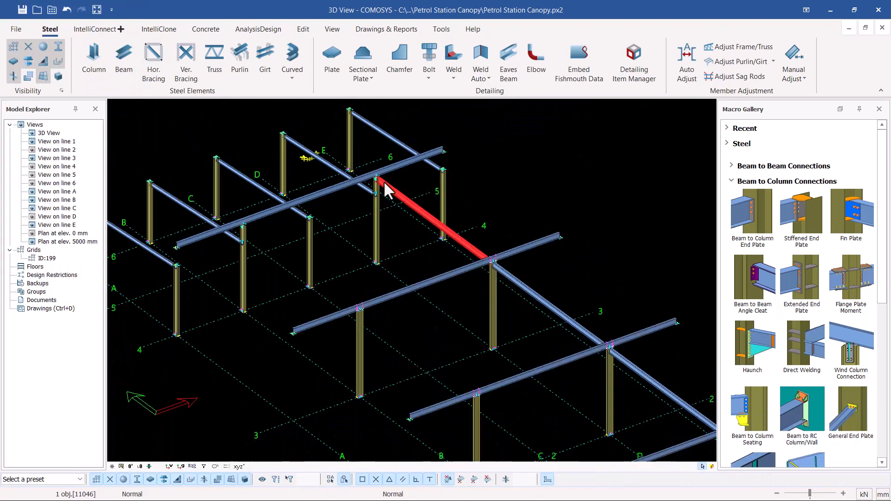
- Examine the new line D beams and their joints with the columns and cross beams from line 4 back to line 1
scroll(622, 345, up, 5)
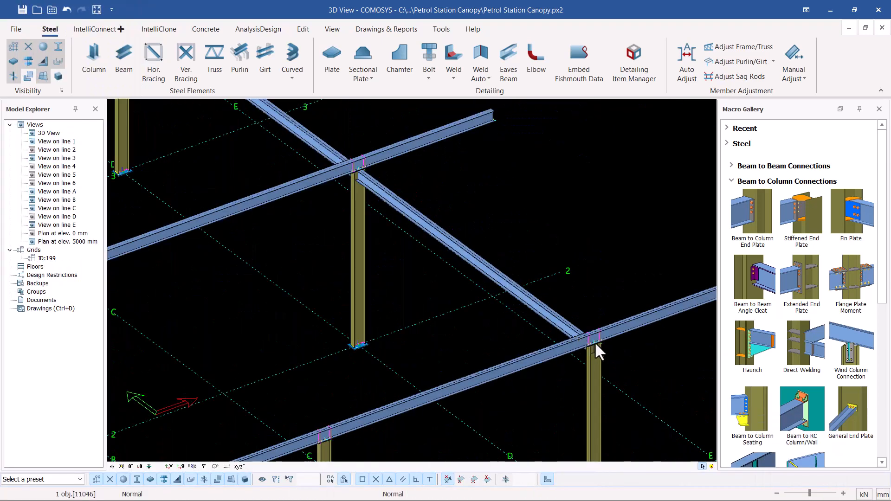
middle_drag(597, 342, 516, 337)
scroll(519, 344, down, 2)
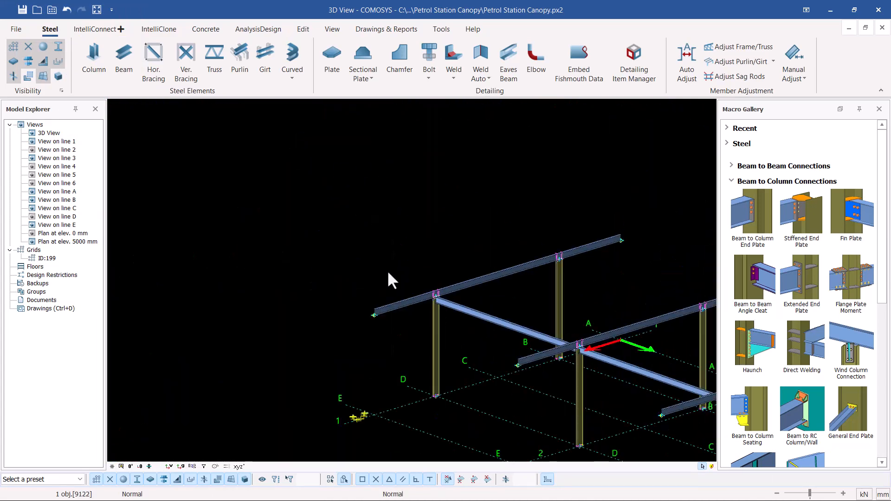
scroll(487, 321, up, 6)
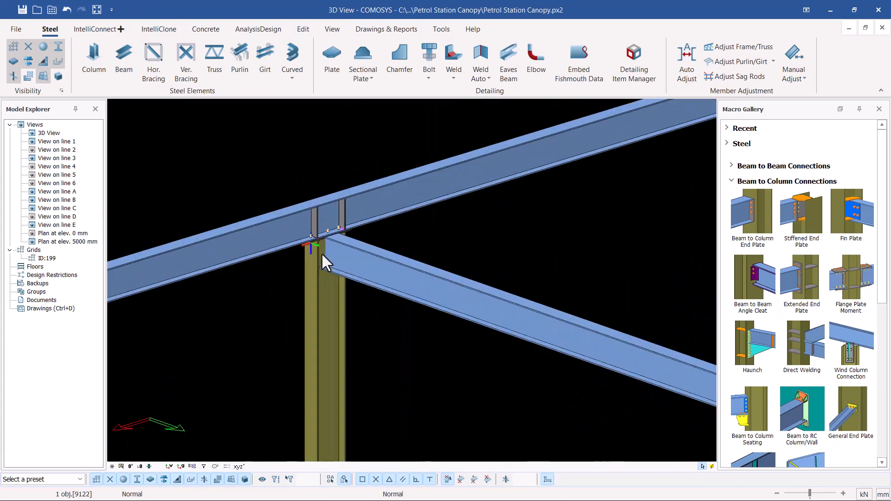
scroll(313, 232, down, 6)
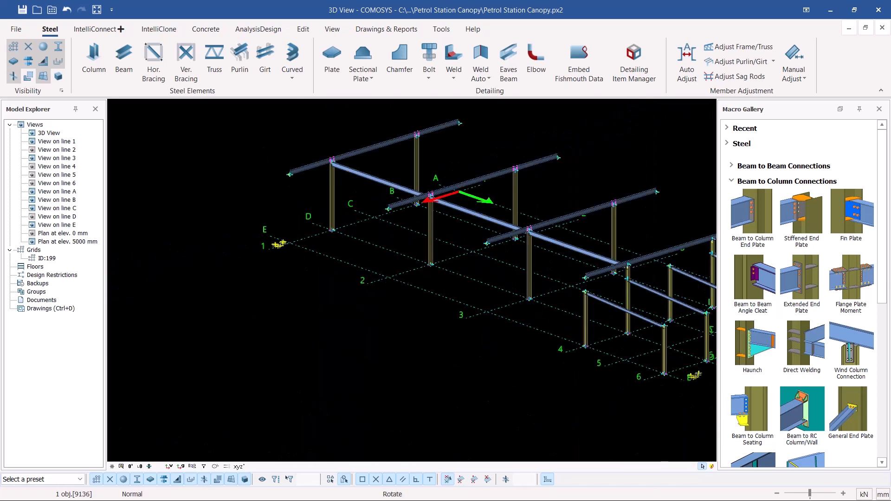
middle_drag(429, 265, 428, 276)
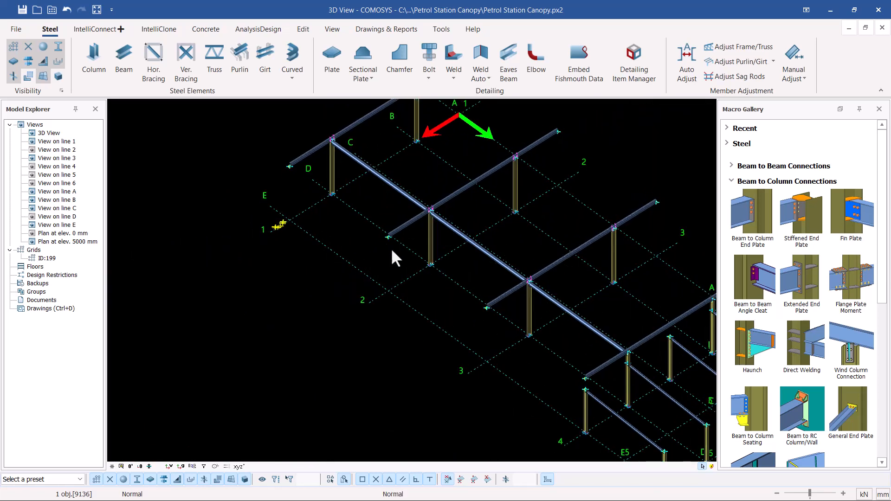
scroll(343, 193, up, 4)
scroll(459, 227, up, 2)
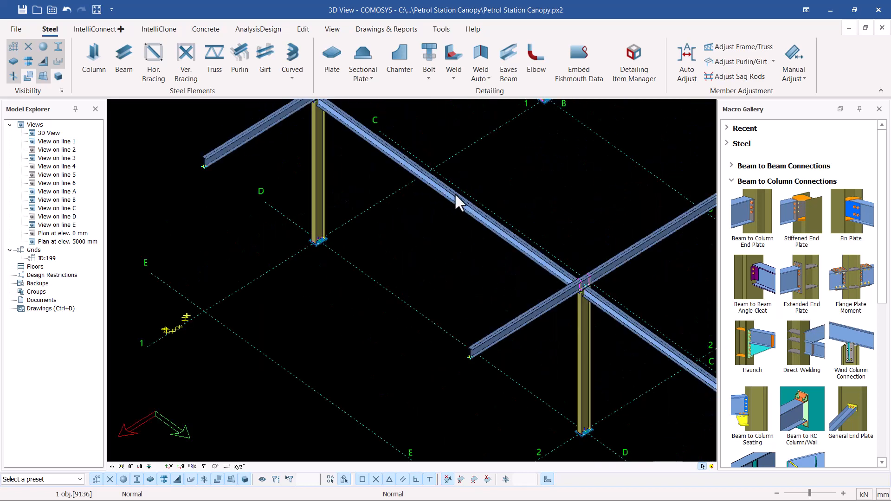
scroll(439, 260, down, 2)
scroll(423, 223, up, 4)
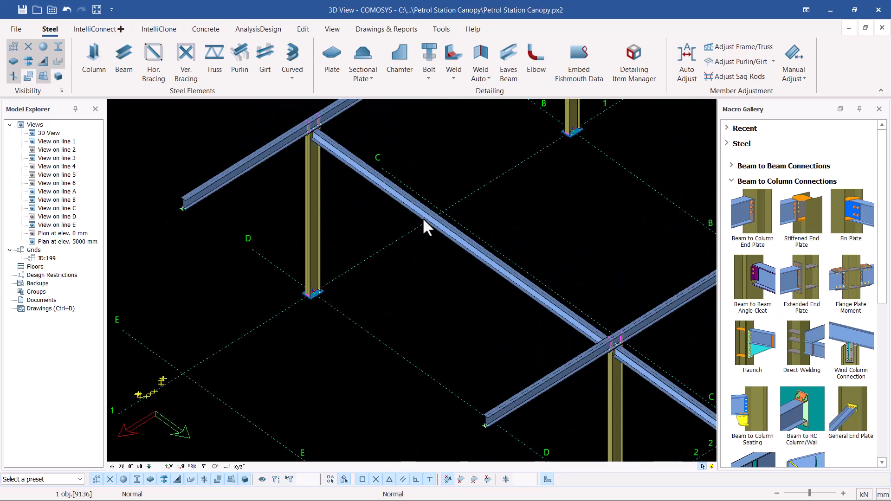
scroll(480, 240, up, 2)
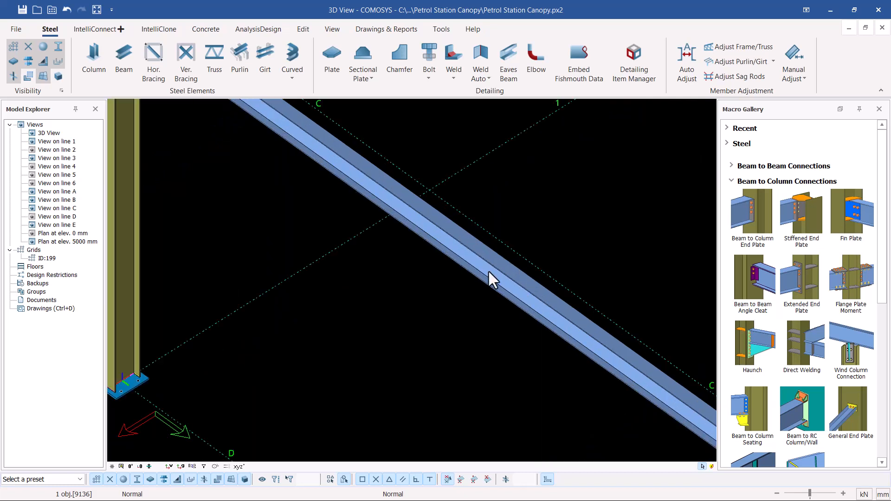
scroll(483, 265, down, 3)
scroll(326, 143, up, 4)
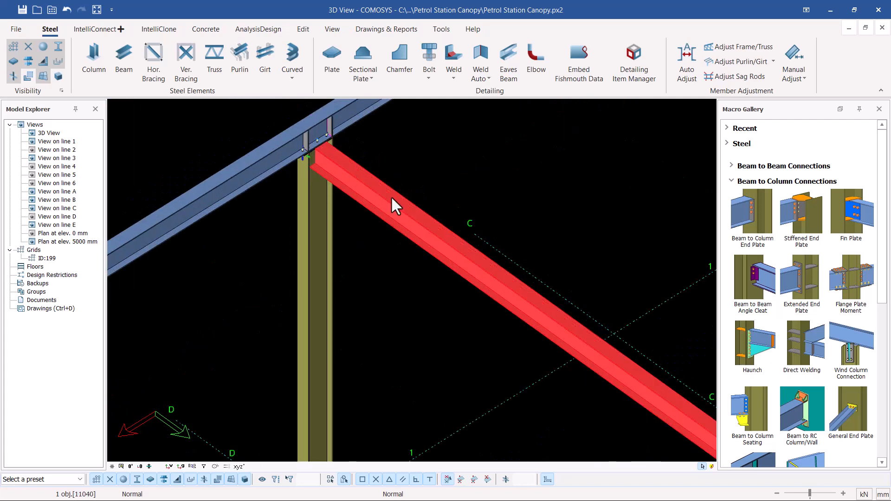
scroll(392, 198, down, 3)
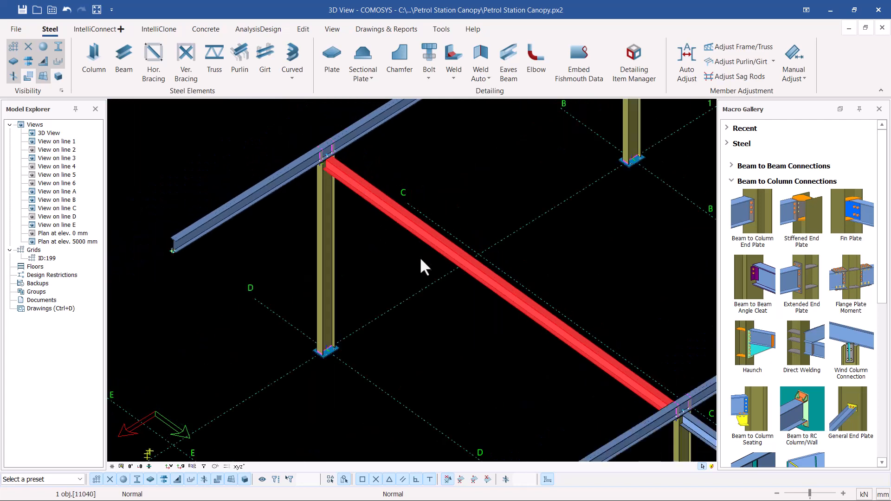
click(123, 62)
right_click(476, 166)
click(478, 168)
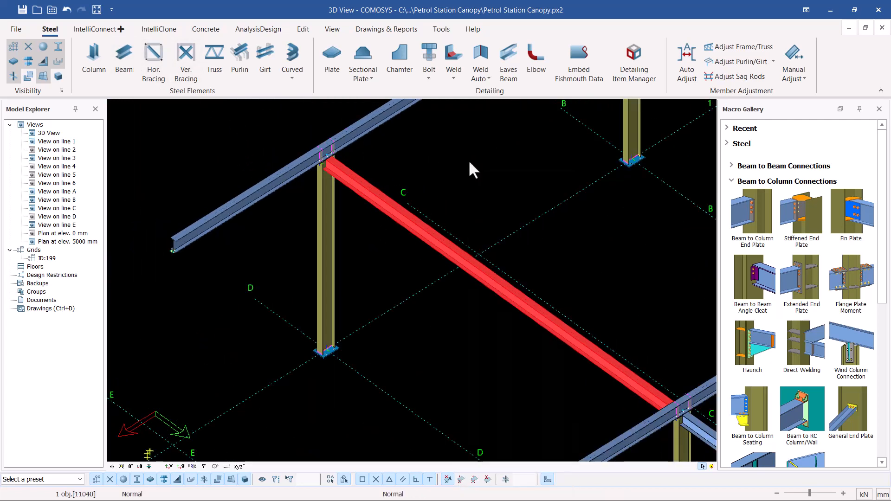
- Try to start a beam at a DX5000 offset from the joint of lines D and 1, and leave the Beam command
click(125, 59)
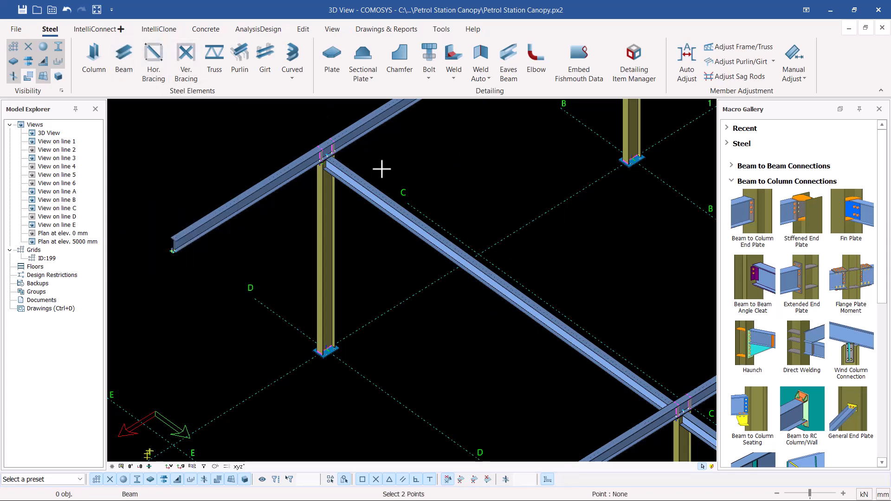
scroll(323, 156, up, 2)
scroll(324, 156, up, 4)
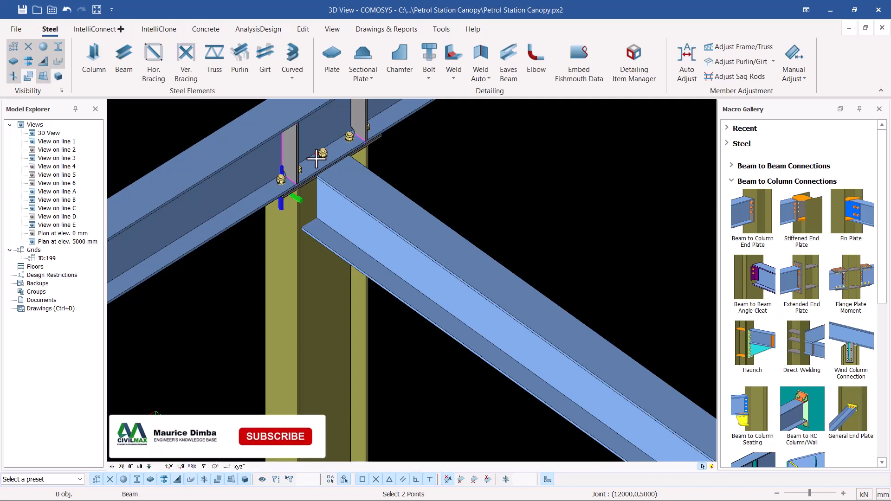
key(Return)
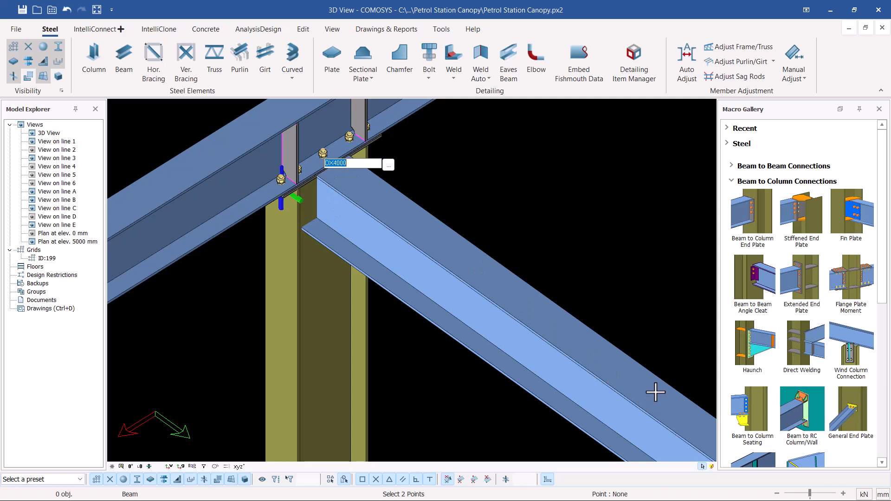
click(341, 163)
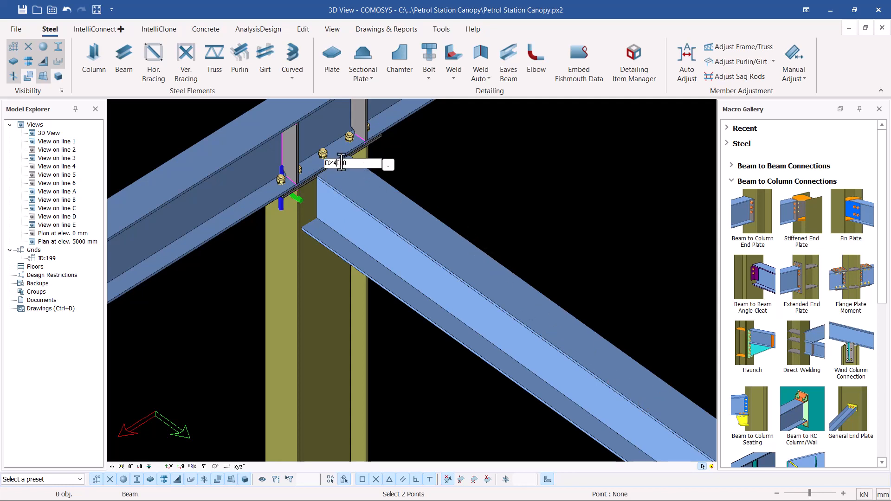
key(BackSpace)
key(BackSpace)
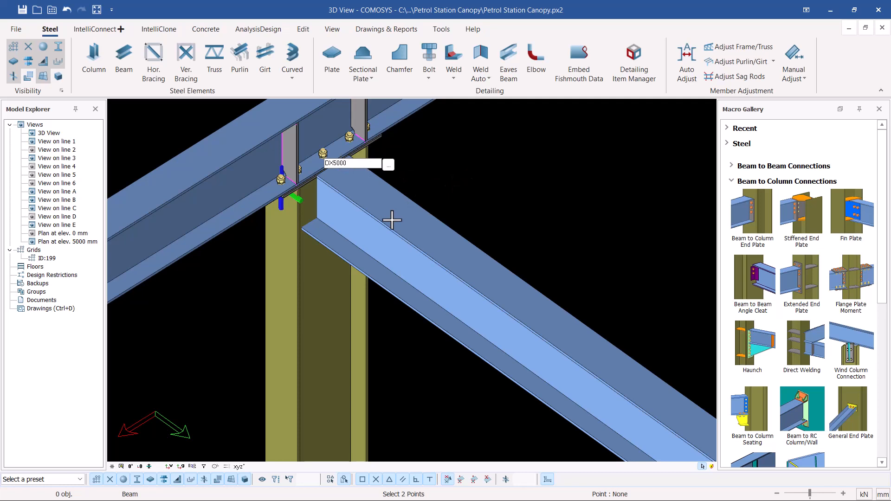
key(Return)
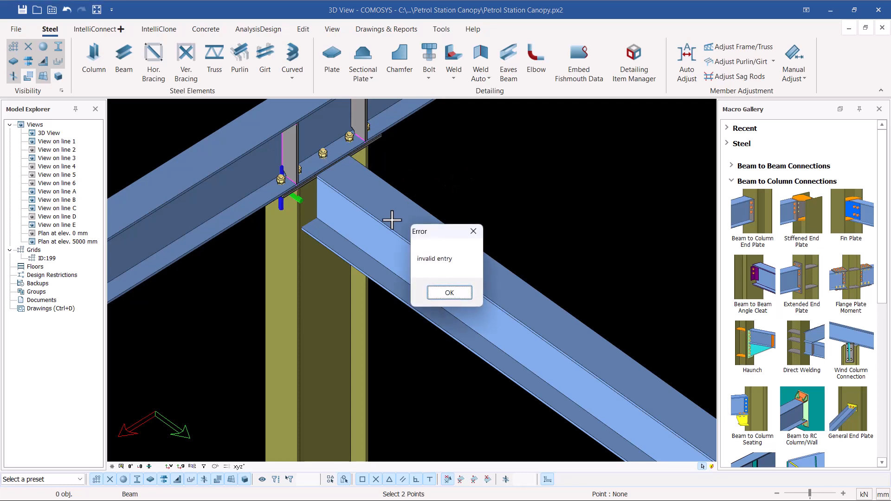
click(446, 293)
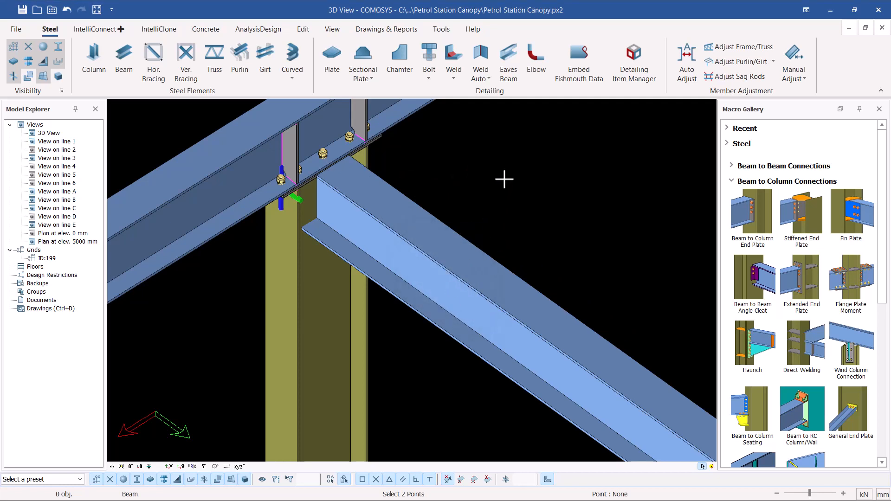
right_click(484, 157)
click(509, 165)
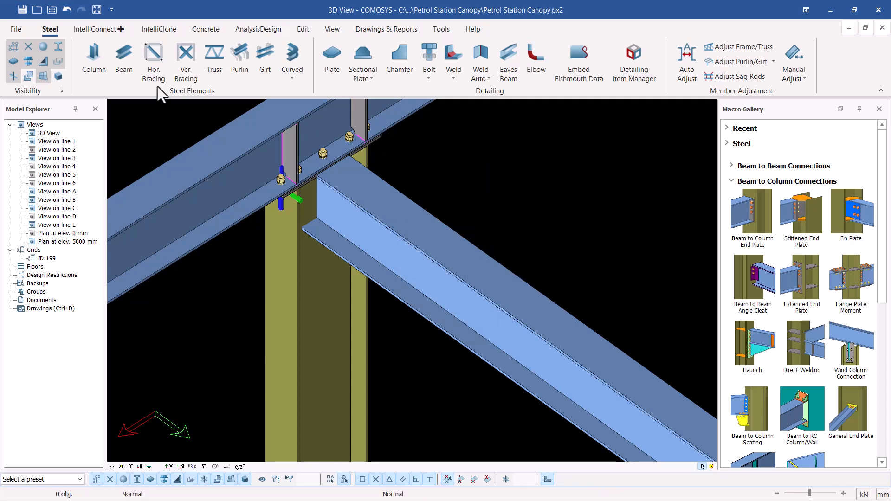
- Start a new beam on the line D beam between lines 1 and 2, offset dy 5000 from the joint at (12000,0,5000)
click(124, 57)
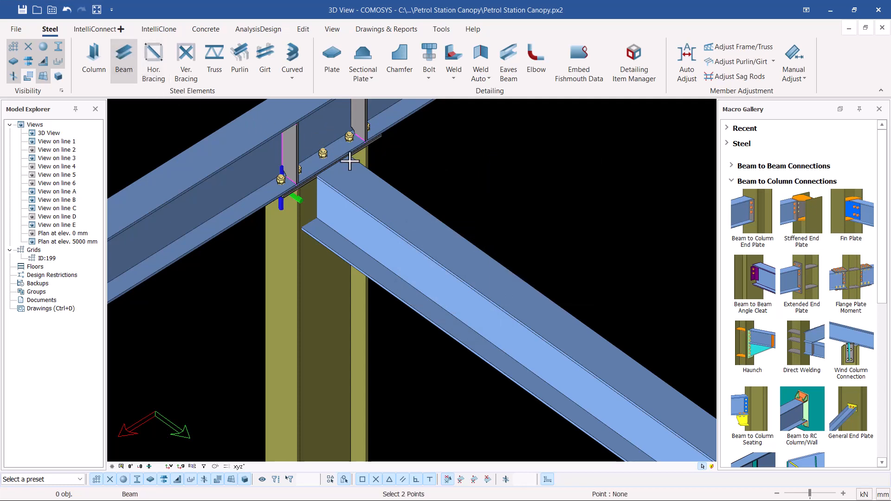
click(319, 163)
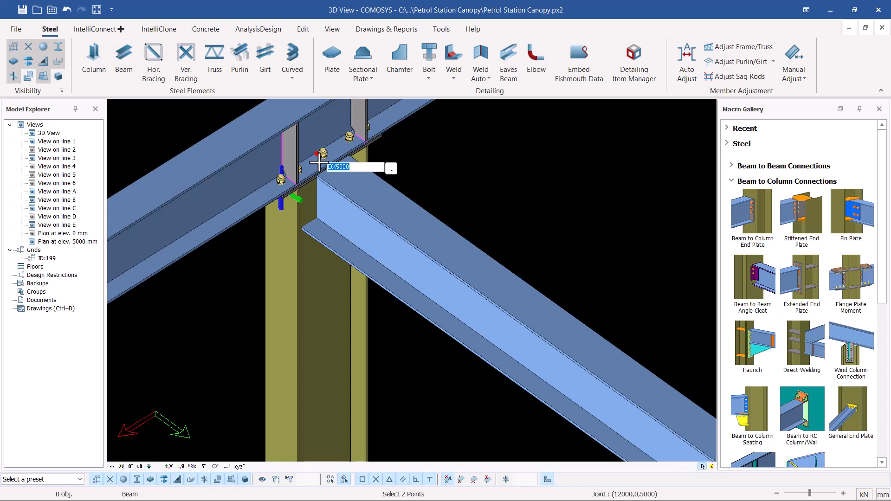
text(dy)
key(Return)
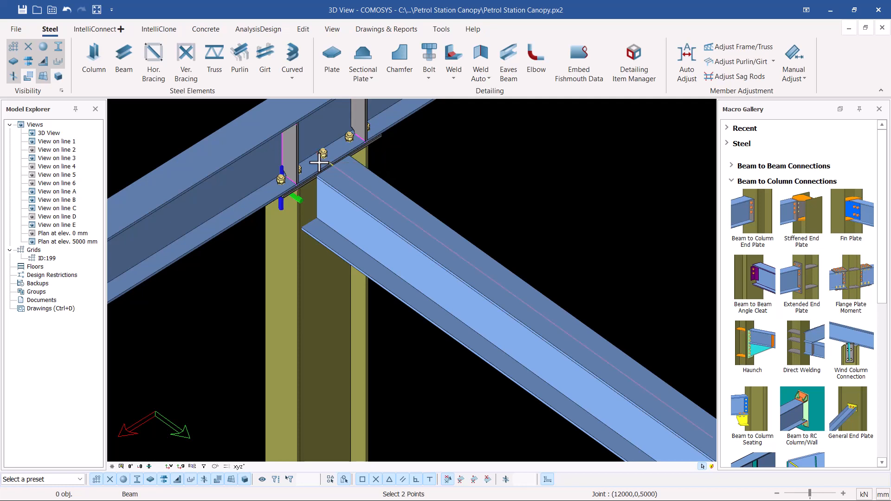
scroll(320, 163, down, 6)
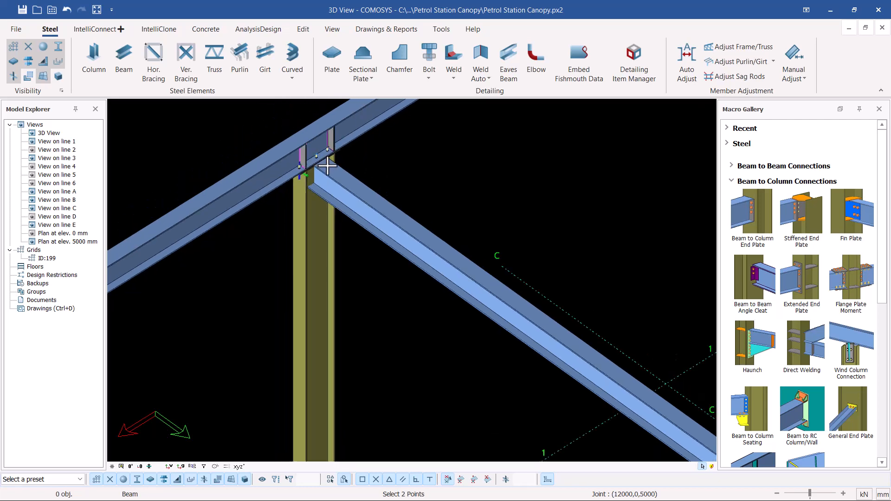
scroll(329, 165, down, 4)
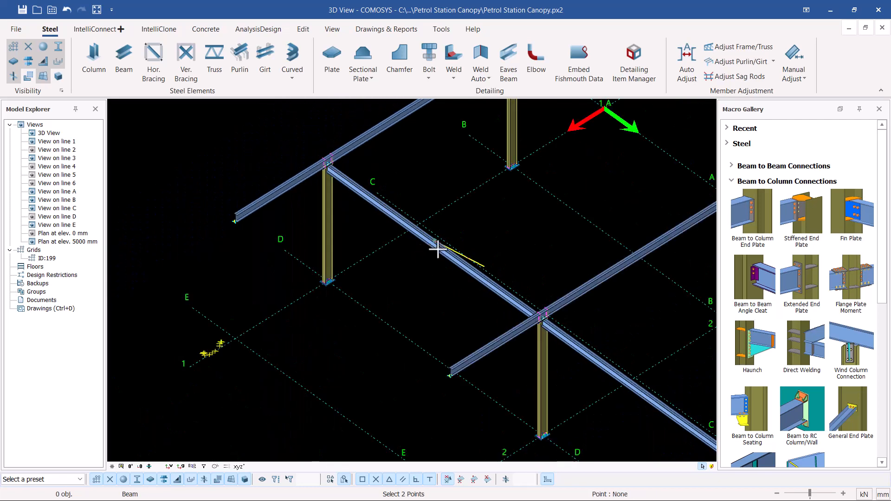
scroll(435, 242, up, 4)
scroll(436, 242, up, 3)
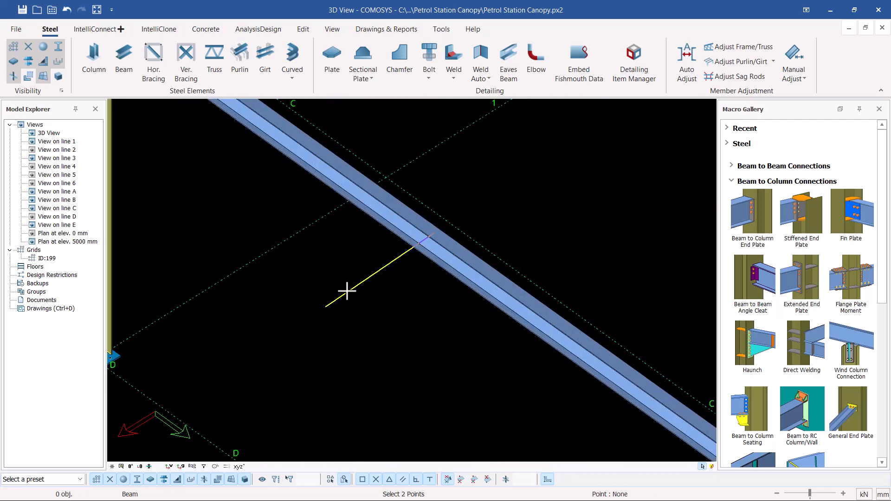
click(431, 238)
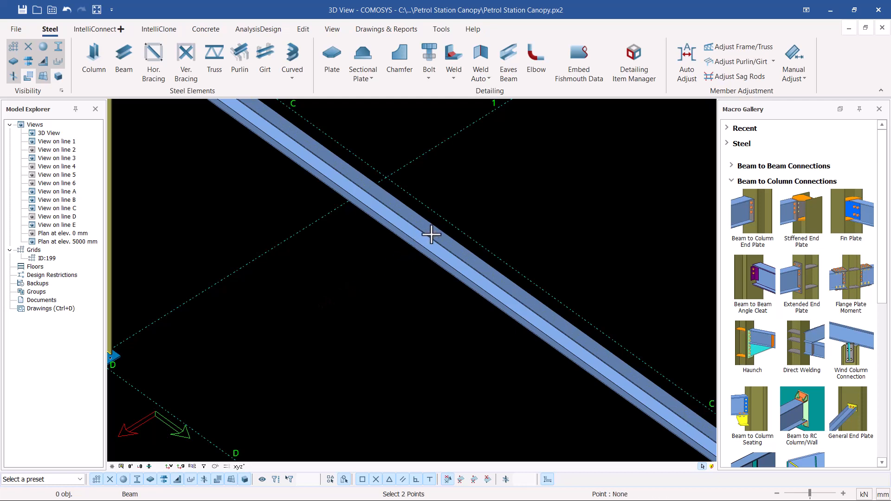
scroll(432, 235, down, 5)
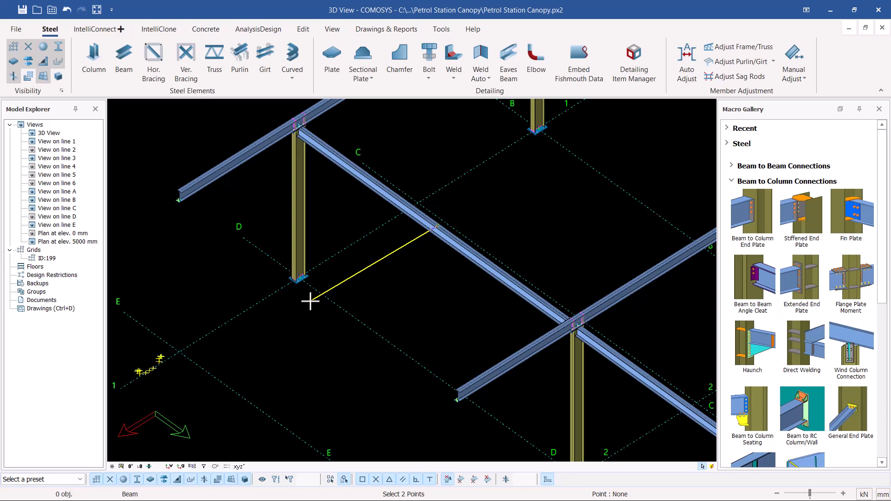
- Set the beam's end point at dx 4000 from its start, projecting outward from line D, and end the Beam command
key(Return)
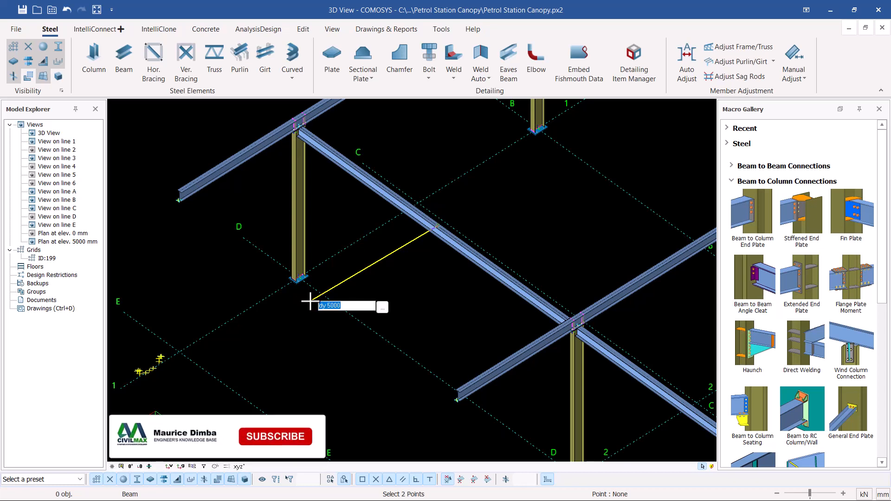
text(dx 40)
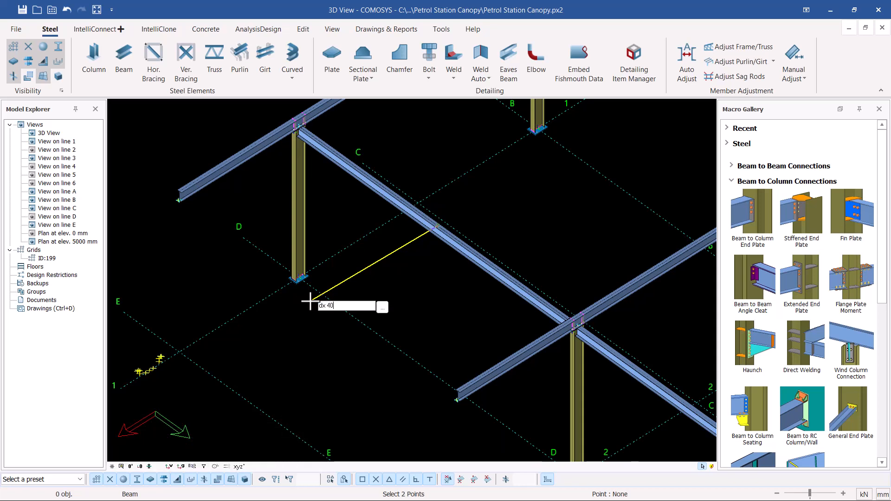
text(00)
key(Return)
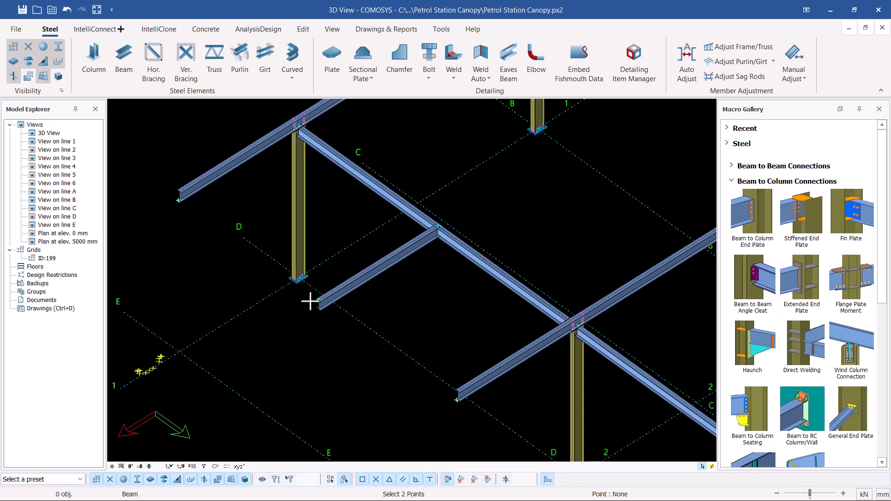
scroll(428, 234, up, 3)
right_click(508, 185)
key(Escape)
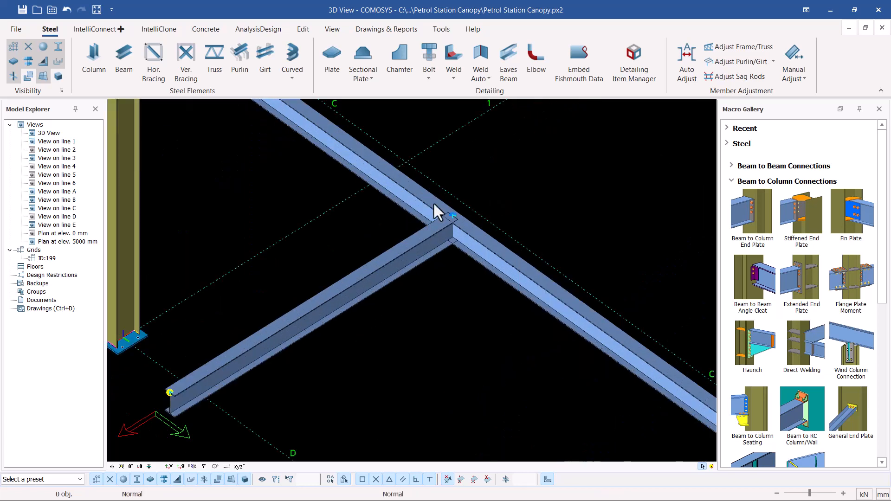
scroll(434, 204, down, 4)
click(383, 224)
right_click(462, 170)
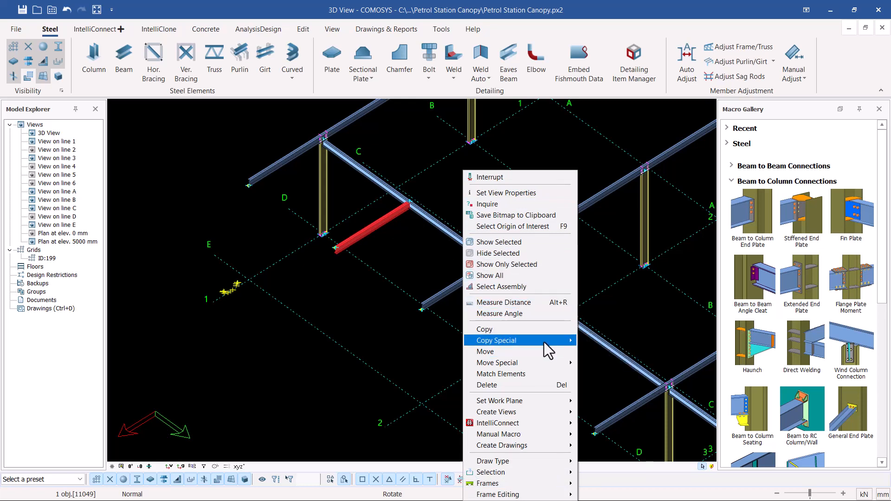
click(592, 284)
scroll(316, 238, down, 3)
scroll(416, 137, up, 2)
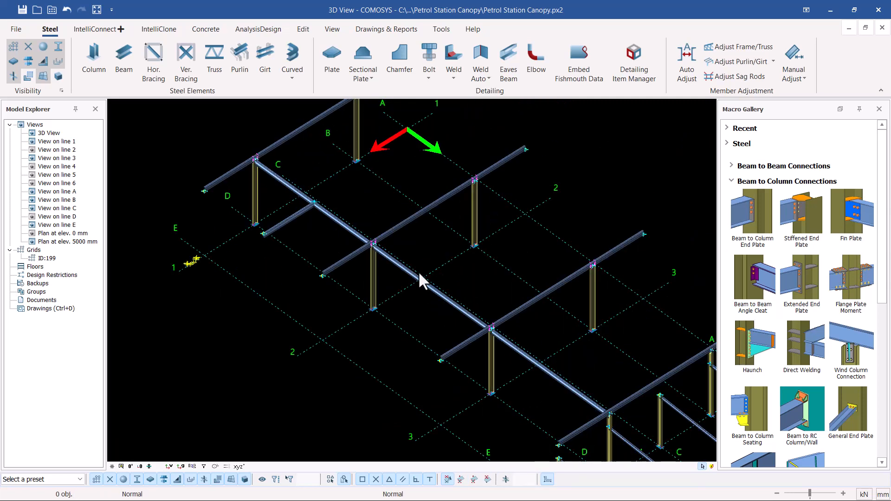
scroll(419, 271, up, 3)
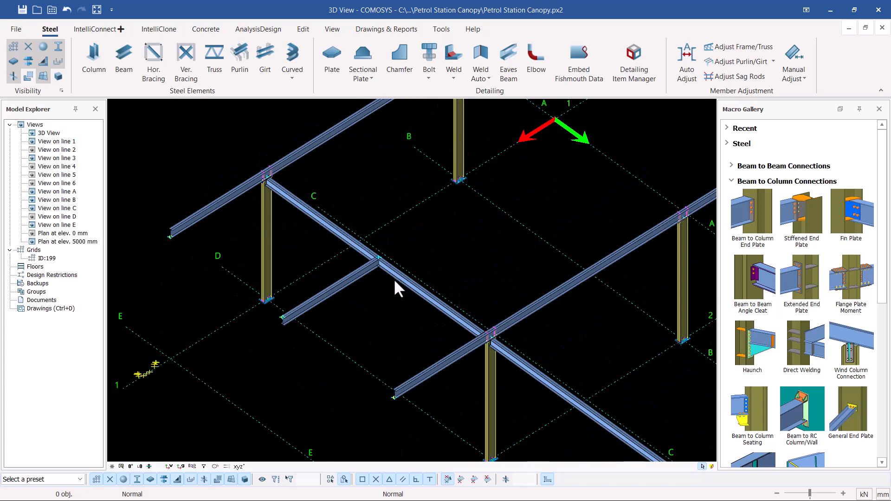
- Try to copy the projecting beam between lines 1 and 2 linearly with Y 1000 and count 4, and undo the copies
scroll(395, 283, up, 3)
click(350, 253)
right_click(451, 180)
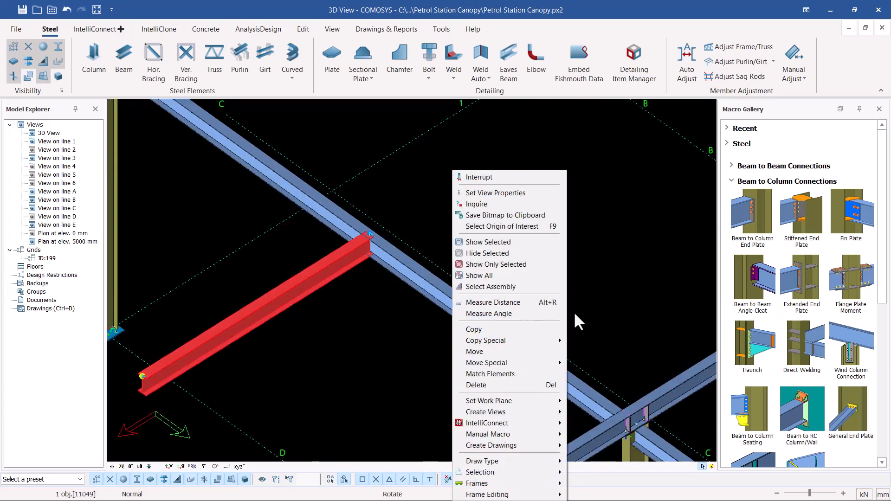
mouse_move(536, 342)
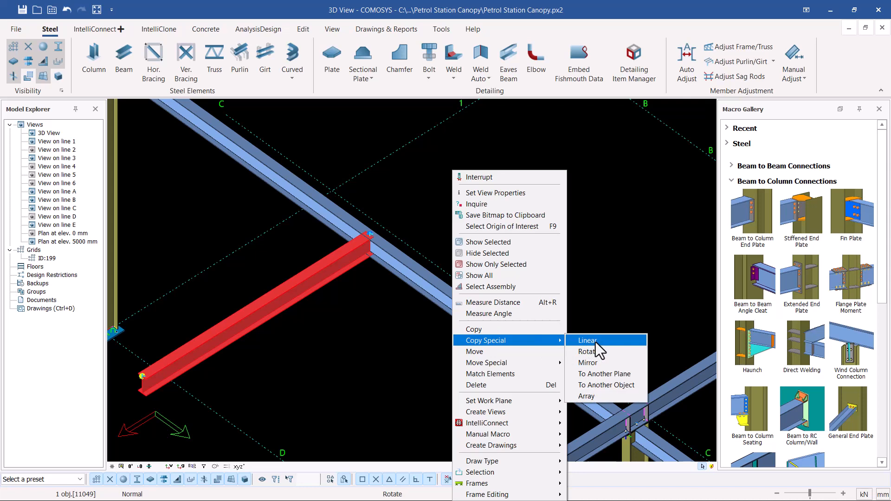
click(587, 341)
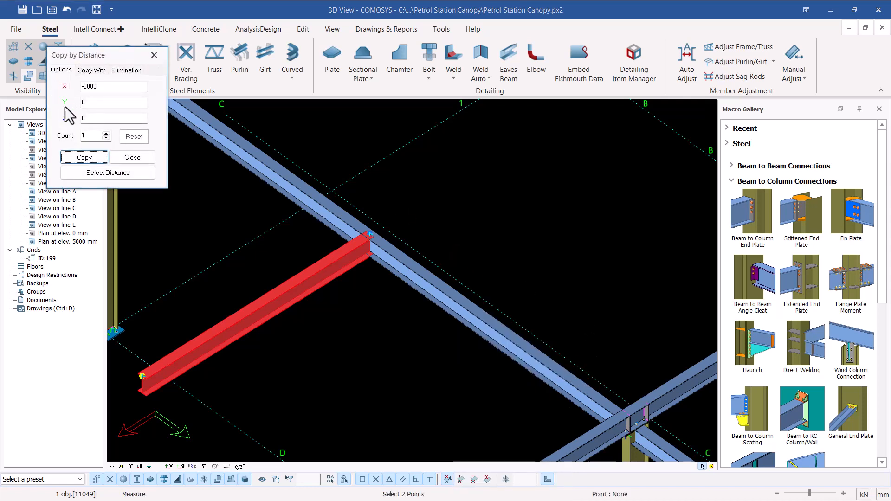
scroll(488, 258, down, 5)
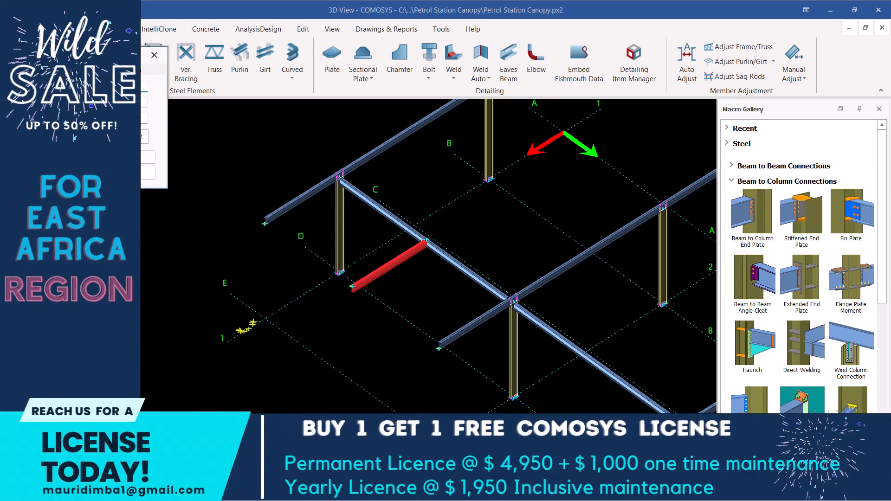
click(85, 105)
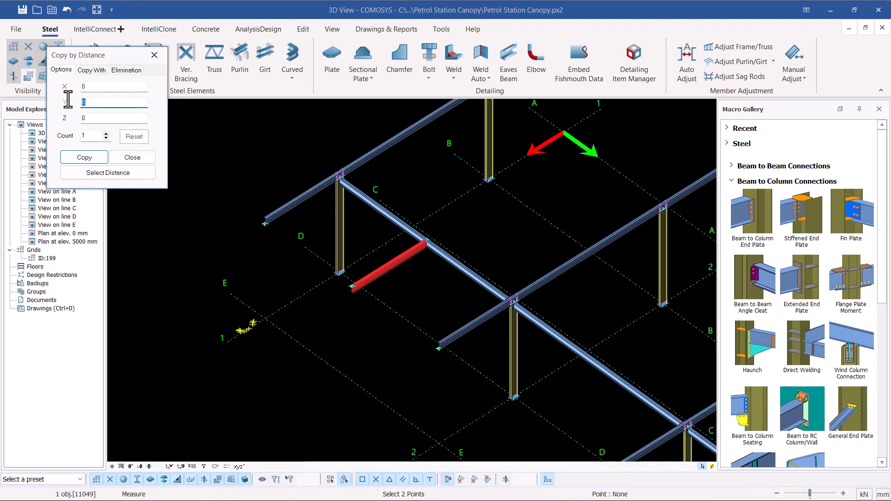
text(1000)
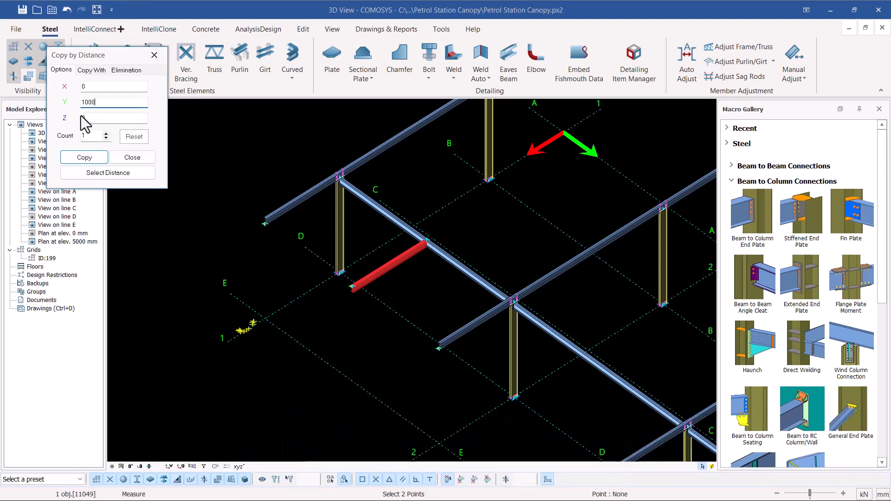
double_click(107, 133)
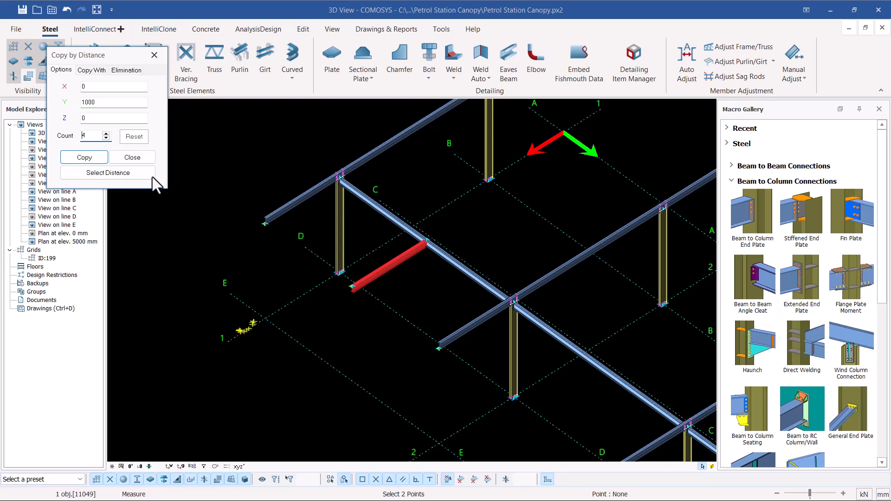
click(82, 158)
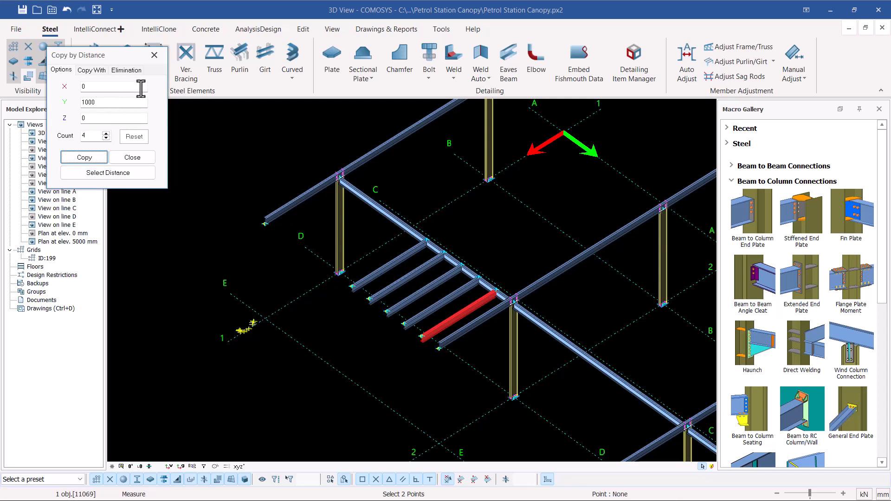
click(154, 55)
click(67, 10)
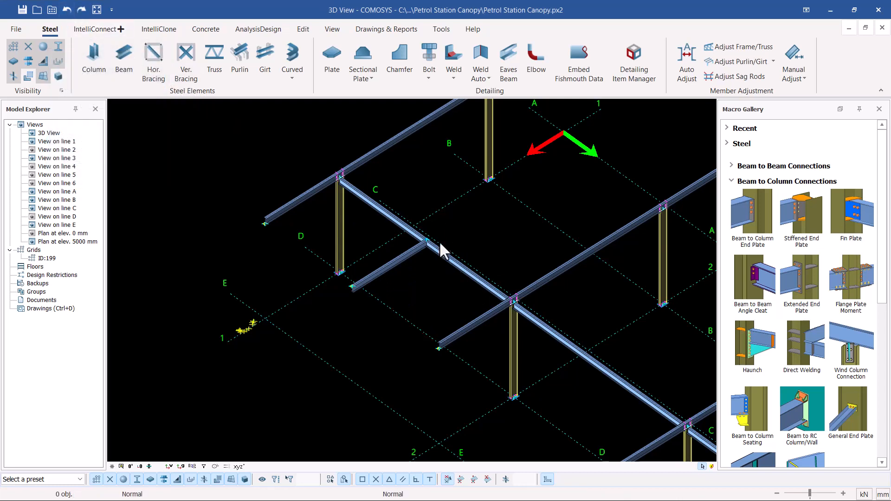
- Copy the projecting beam between lines 1 and 2 linearly with X 0, Y 10000, Z 0 and count 4
click(402, 254)
right_click(450, 215)
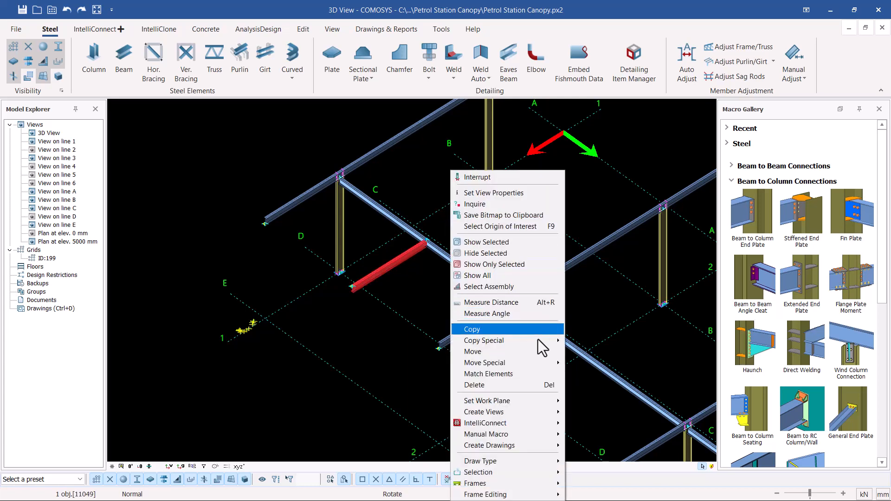
click(590, 337)
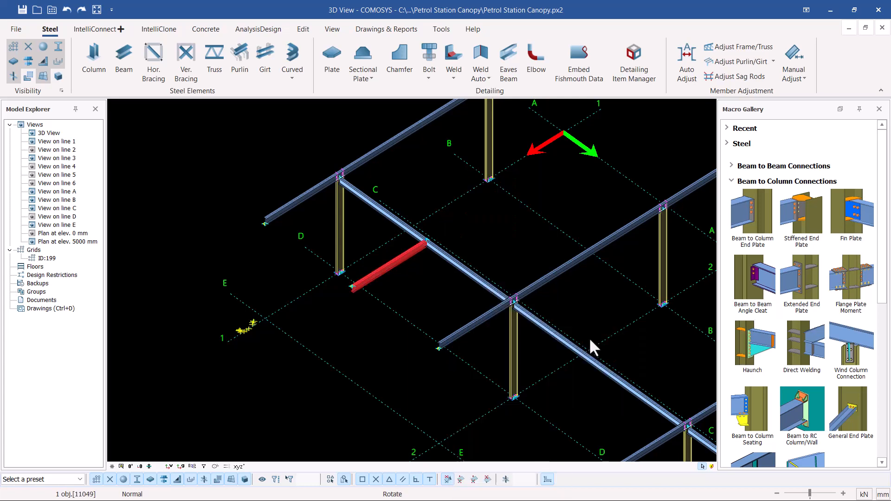
click(103, 101)
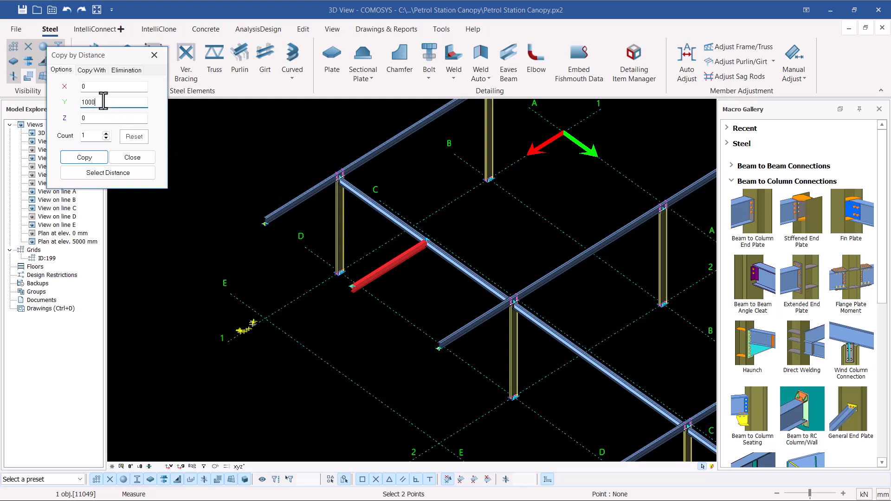
text(0)
click(107, 133)
click(106, 134)
click(88, 160)
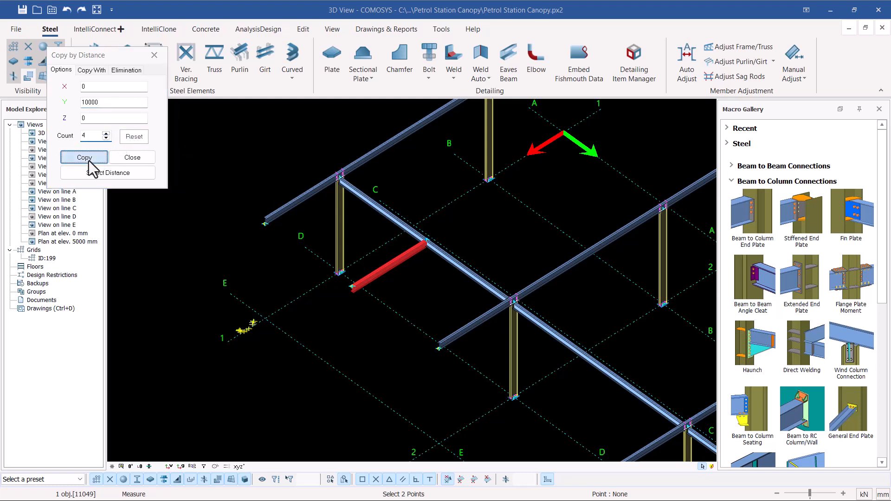
click(138, 161)
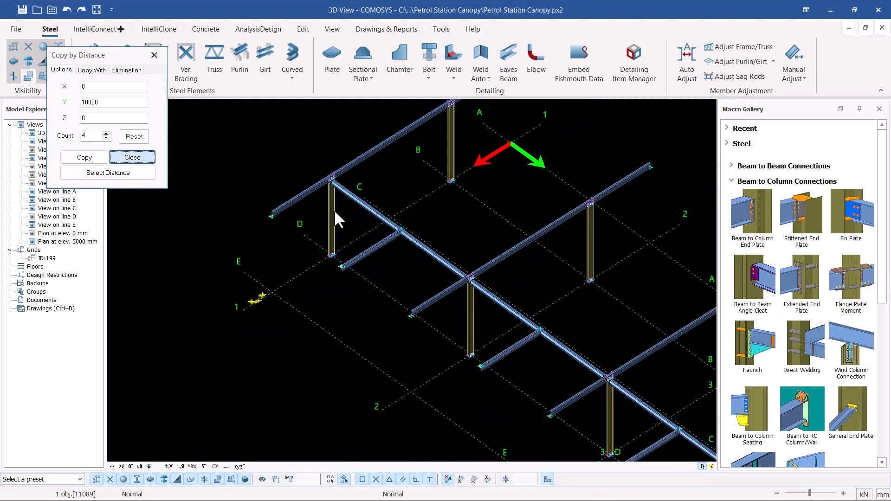
- Examine the copied projecting beams along line D and their positions between the numbered grid lines
scroll(436, 234, down, 4)
scroll(506, 297, up, 5)
scroll(539, 320, down, 2)
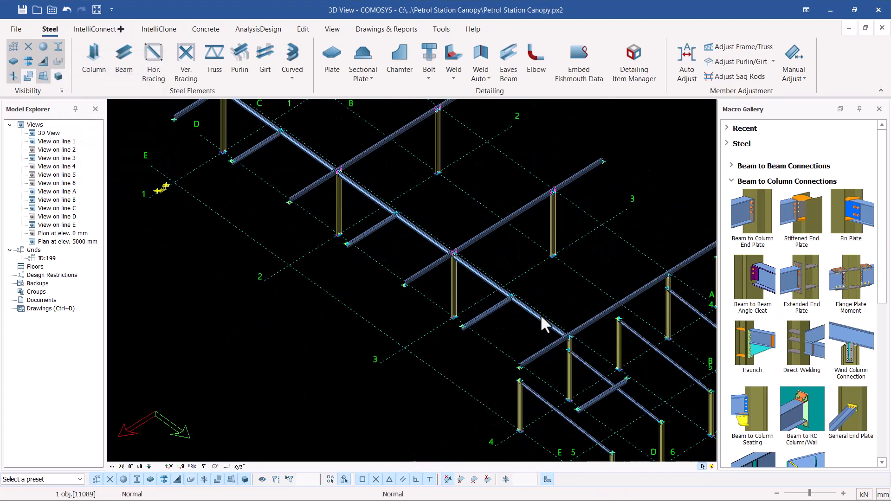
scroll(508, 339, down, 3)
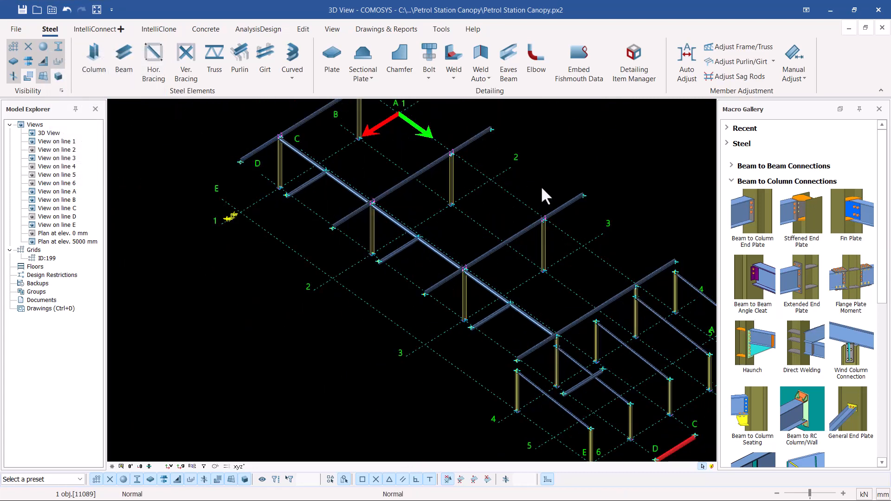
scroll(322, 158, up, 4)
scroll(328, 237, down, 2)
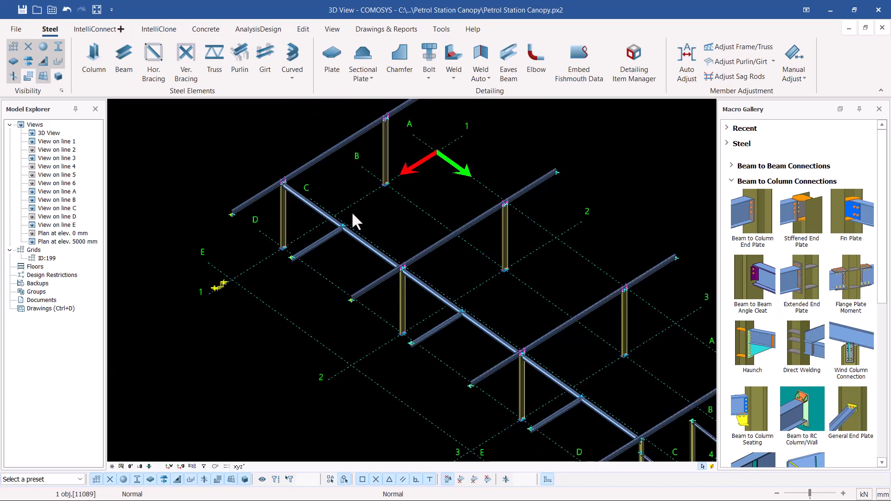
scroll(346, 216, up, 2)
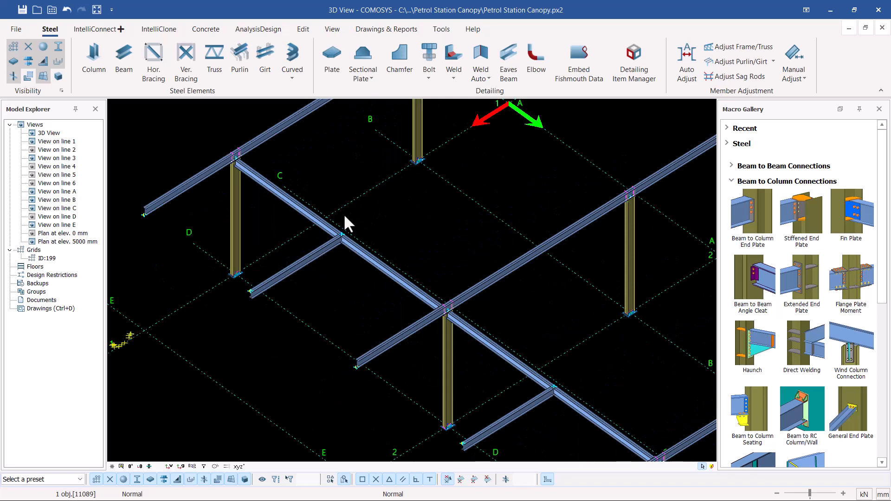